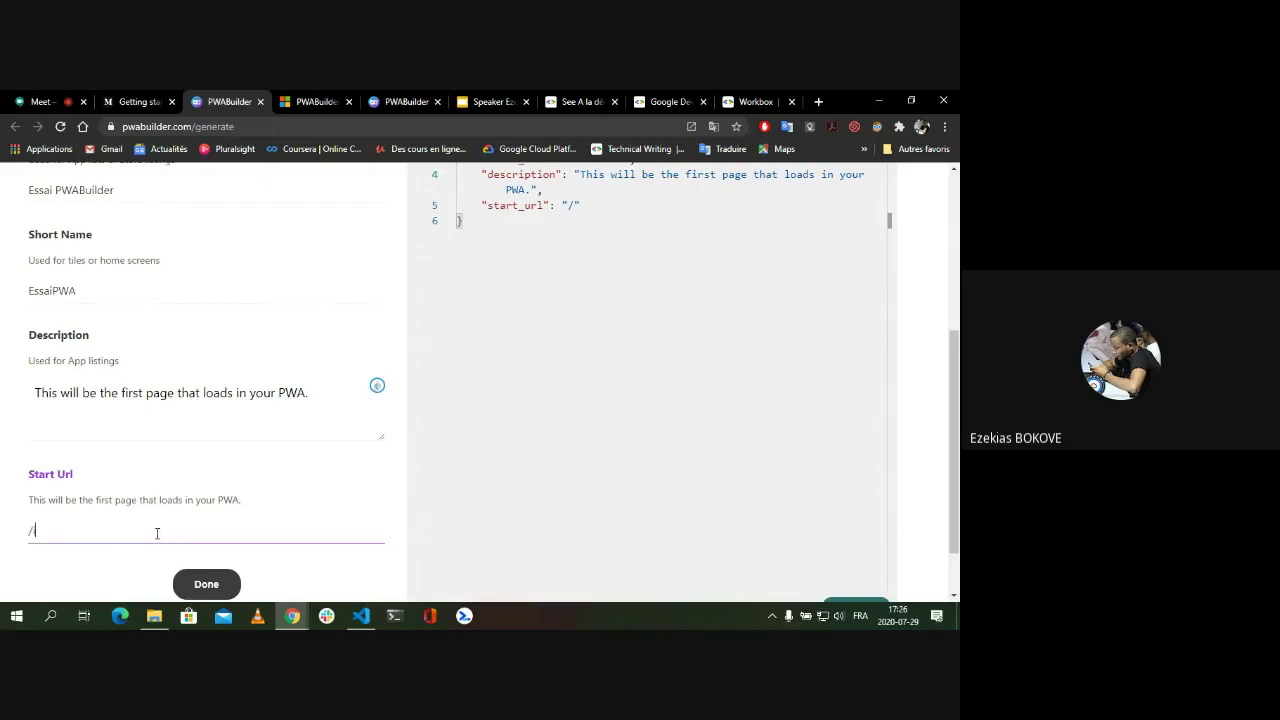
- Set the manifest's Start Url to "/" by removing the rest of the path
type("ndex.h")
key("BackSpace")
key("BackSpace")
key("BackSpace")
key("BackSpace")
key("BackSpace")
key("BackSpace")
key("BackSpace")
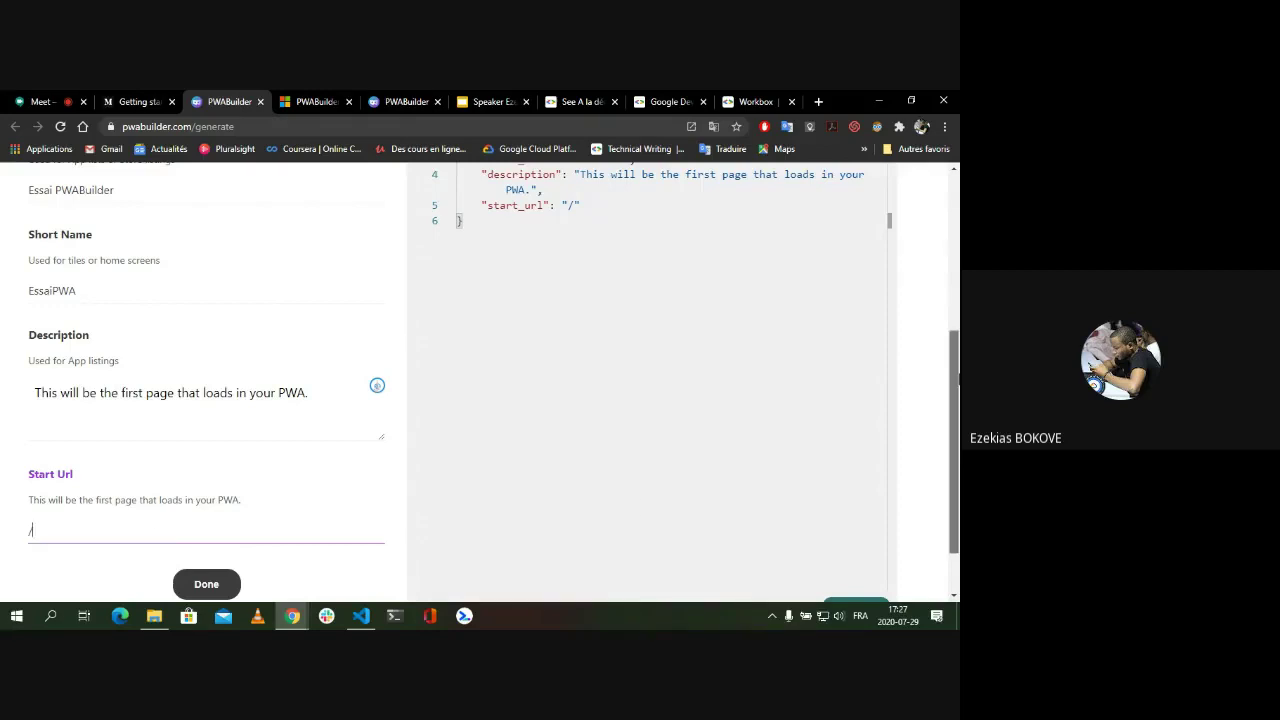
- Open the manifest's image settings at the app icon upload and screenshot generation options
scroll(957, 378, "up", 3)
left_click(206, 285)
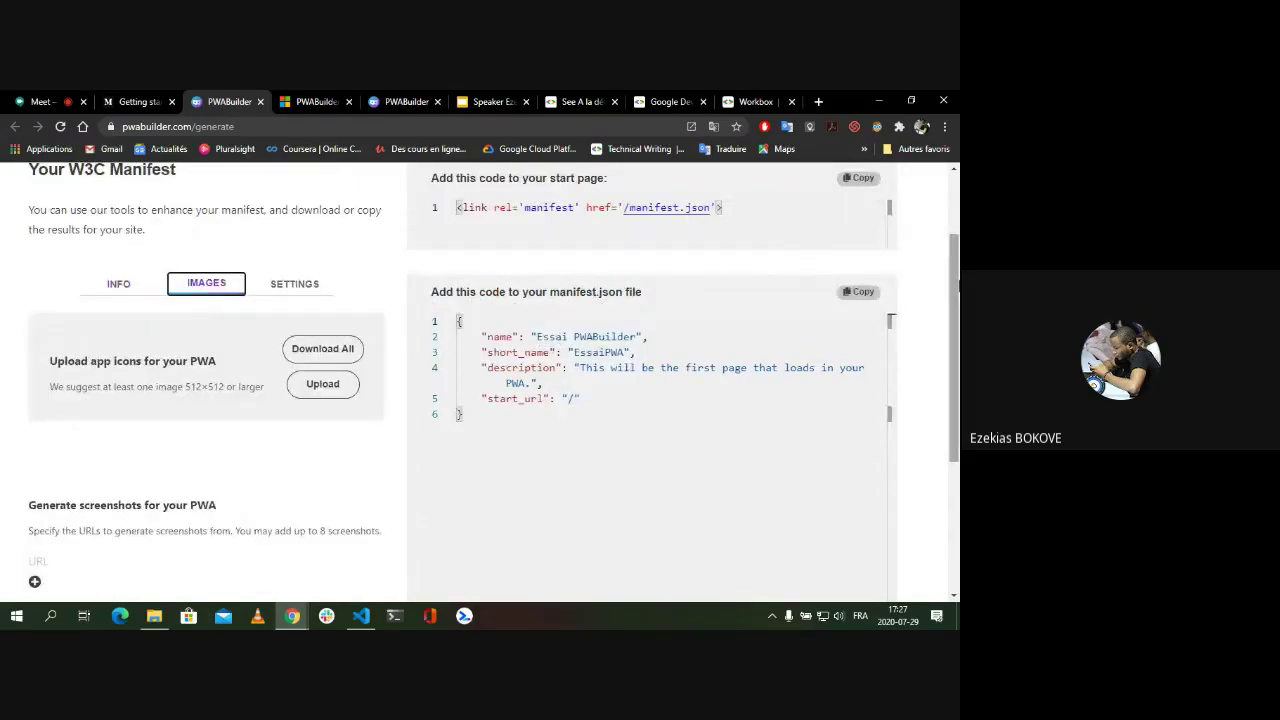
left_click_drag(957, 288, 949, 343)
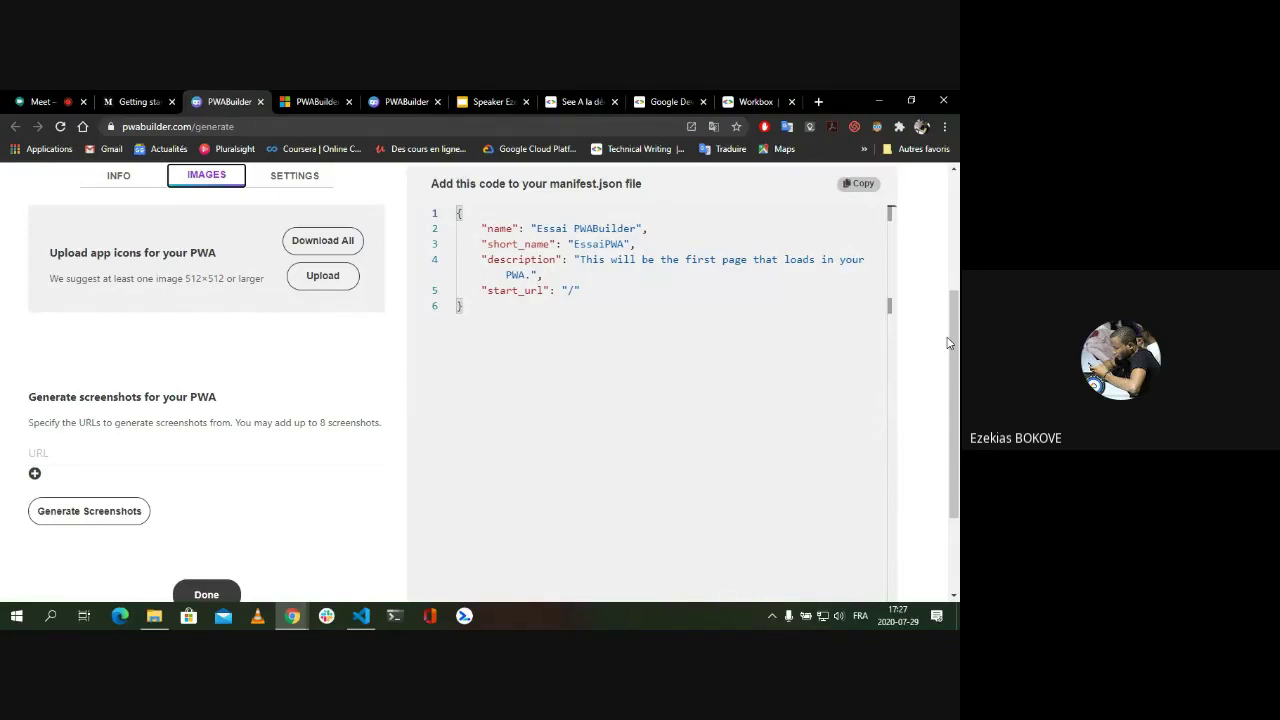
- View the installed Google Cloud and Progressive Web Apps Builder apps from the desktop, and return to the PWABuilder page in Chrome
key("super+d")
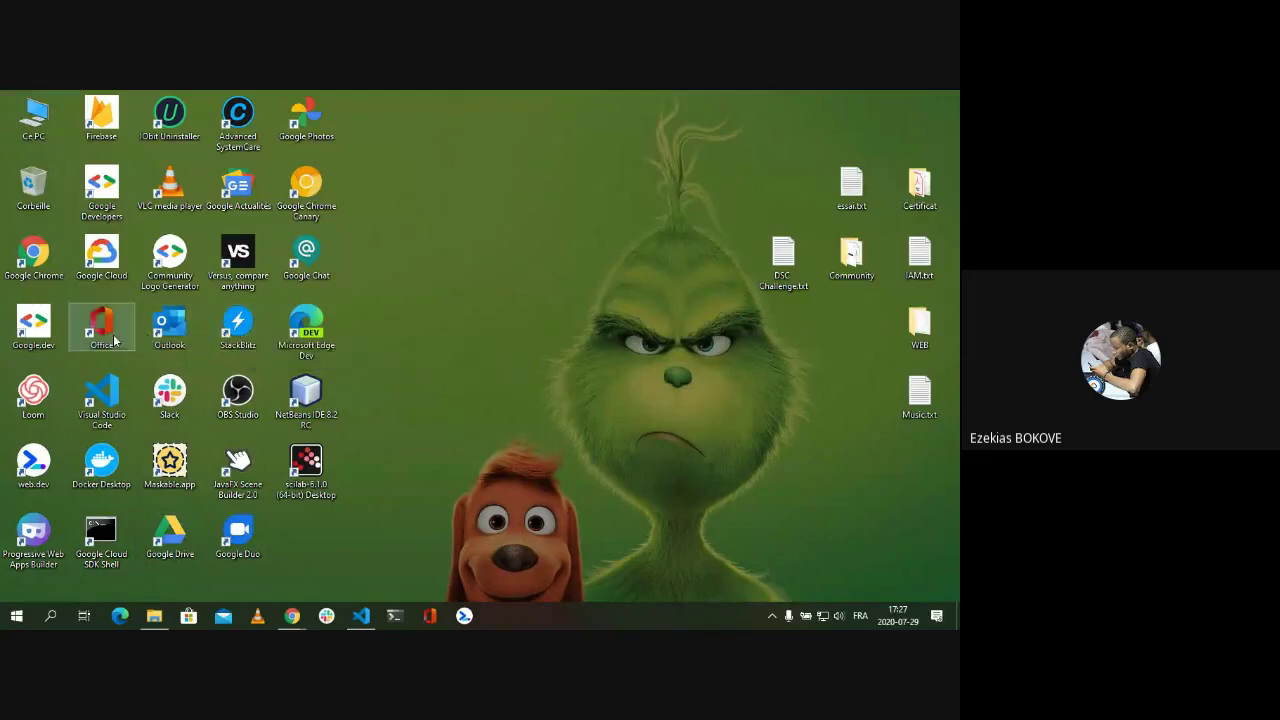
left_click(108, 263)
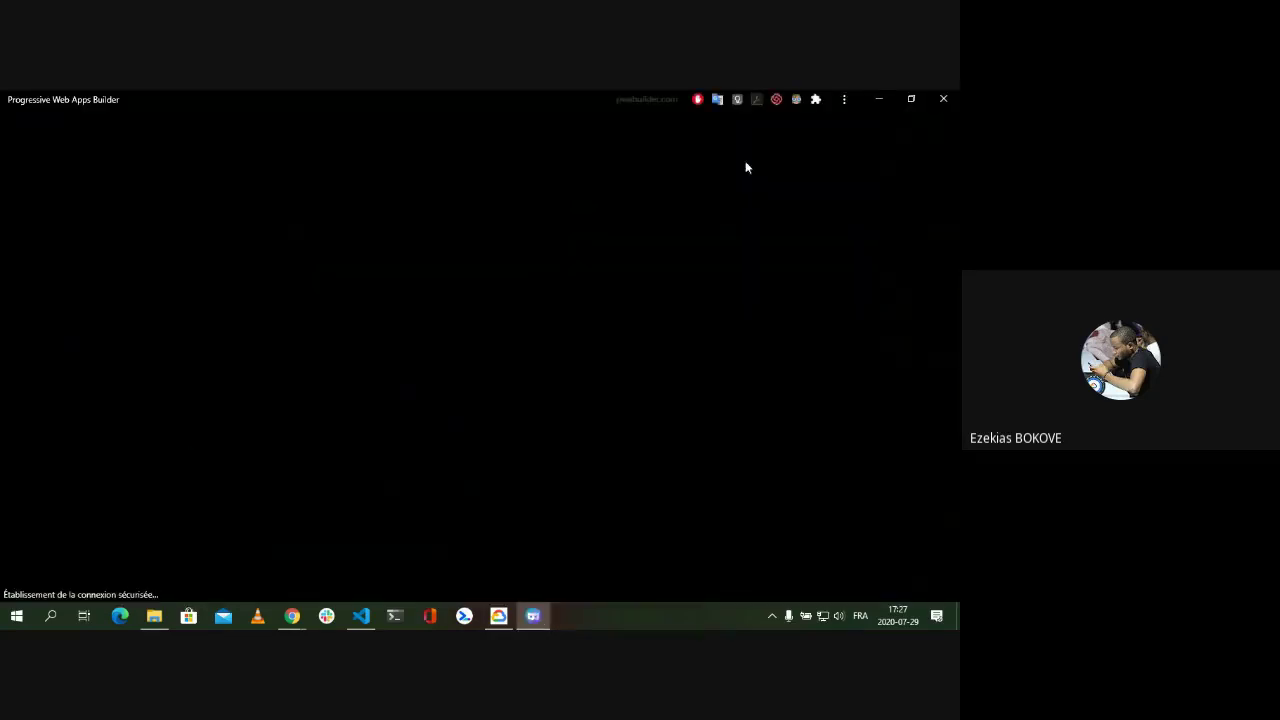
left_click(910, 99)
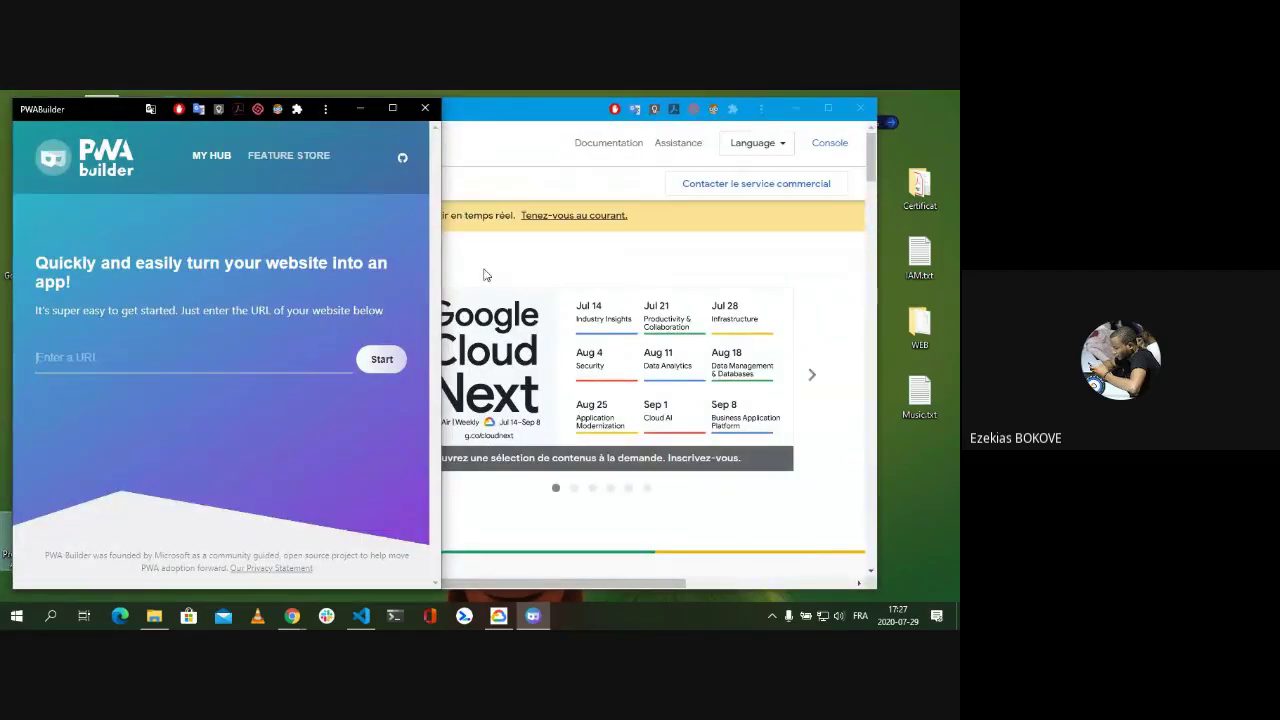
left_click(543, 280)
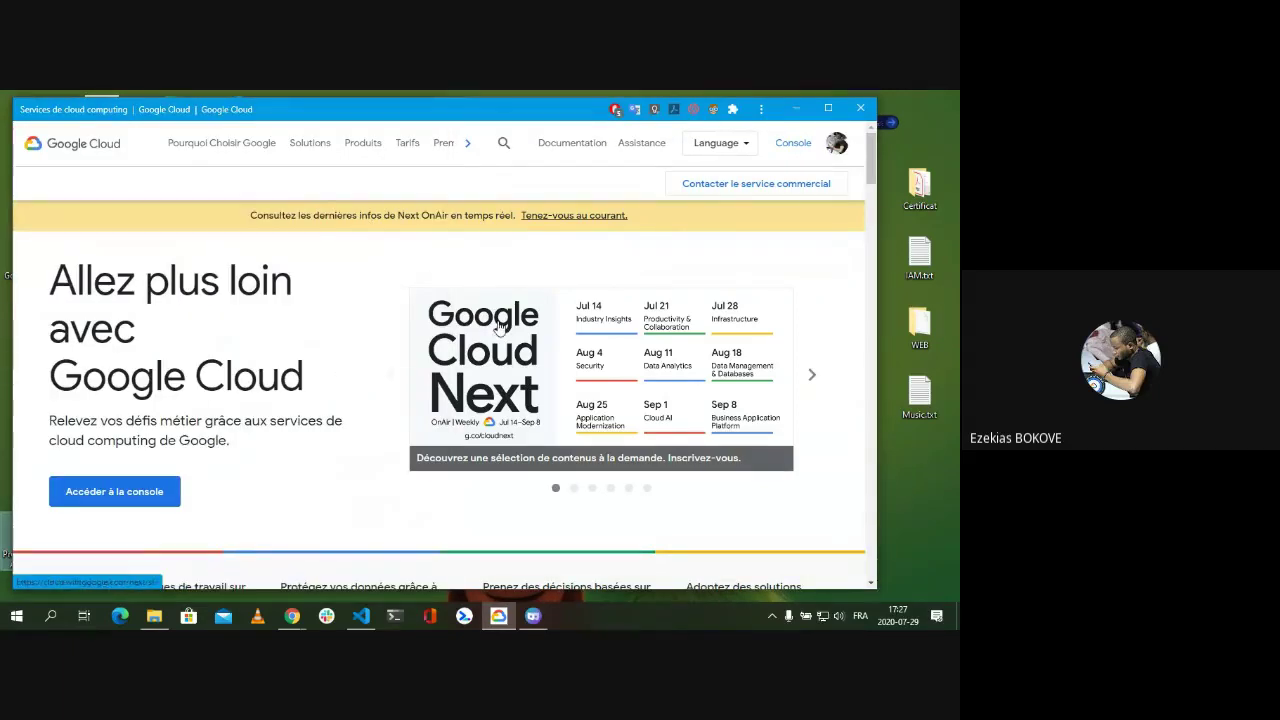
left_click(797, 109)
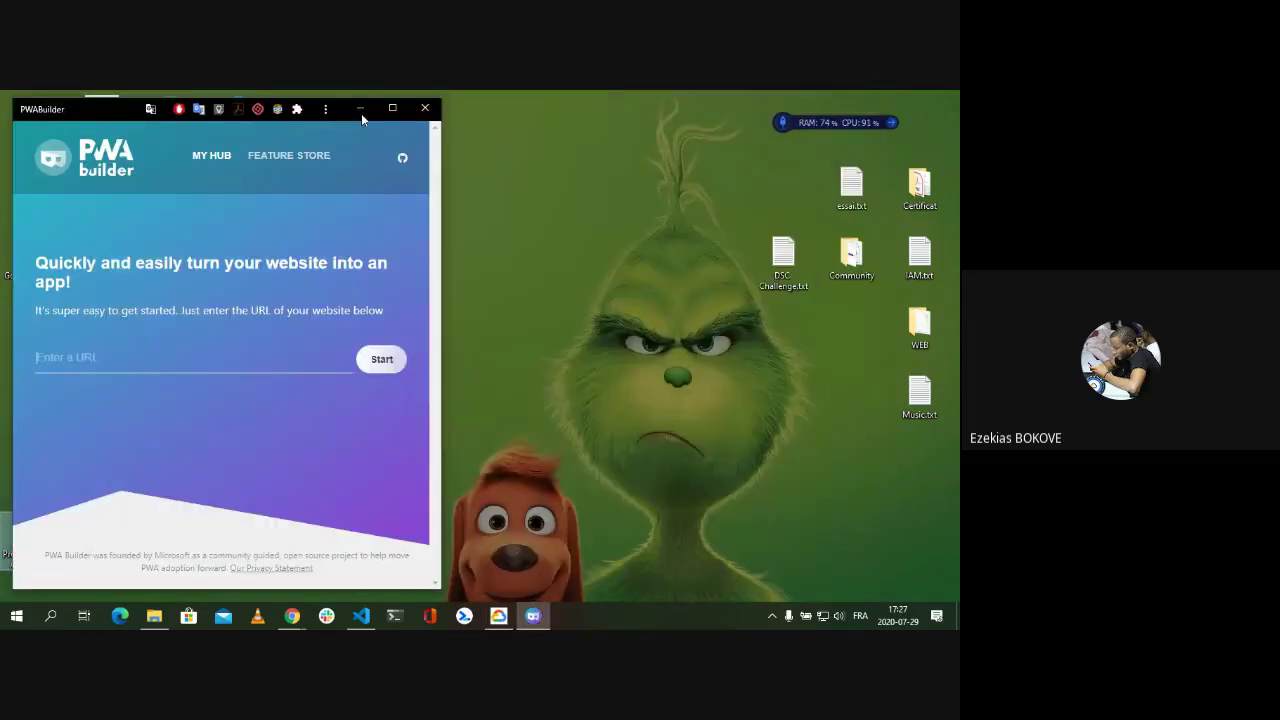
left_click(361, 113)
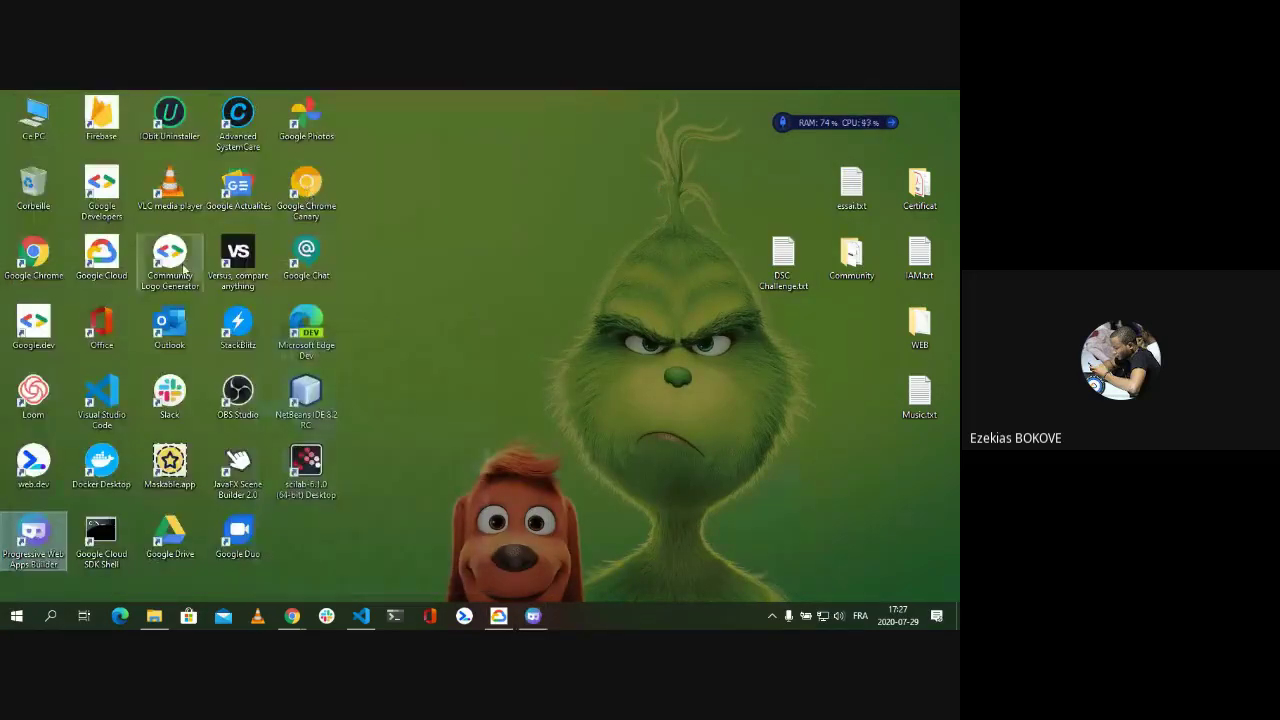
left_click(500, 616)
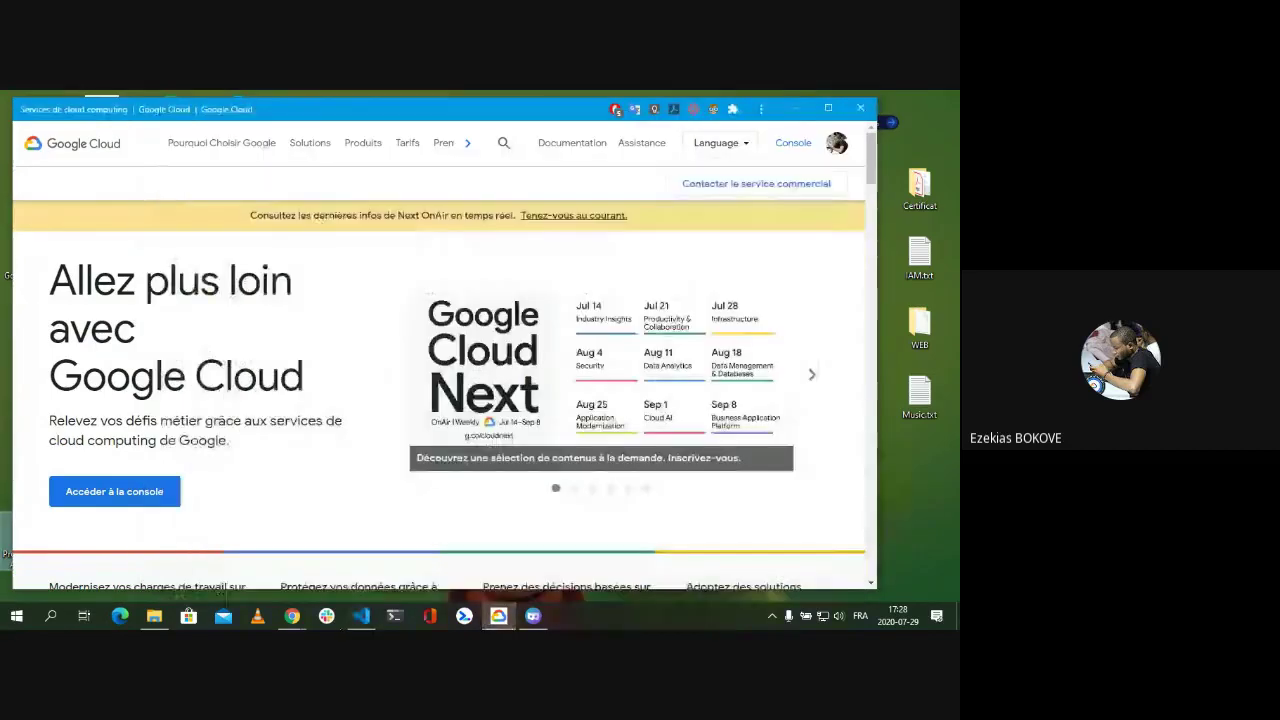
mouse_move(292, 615)
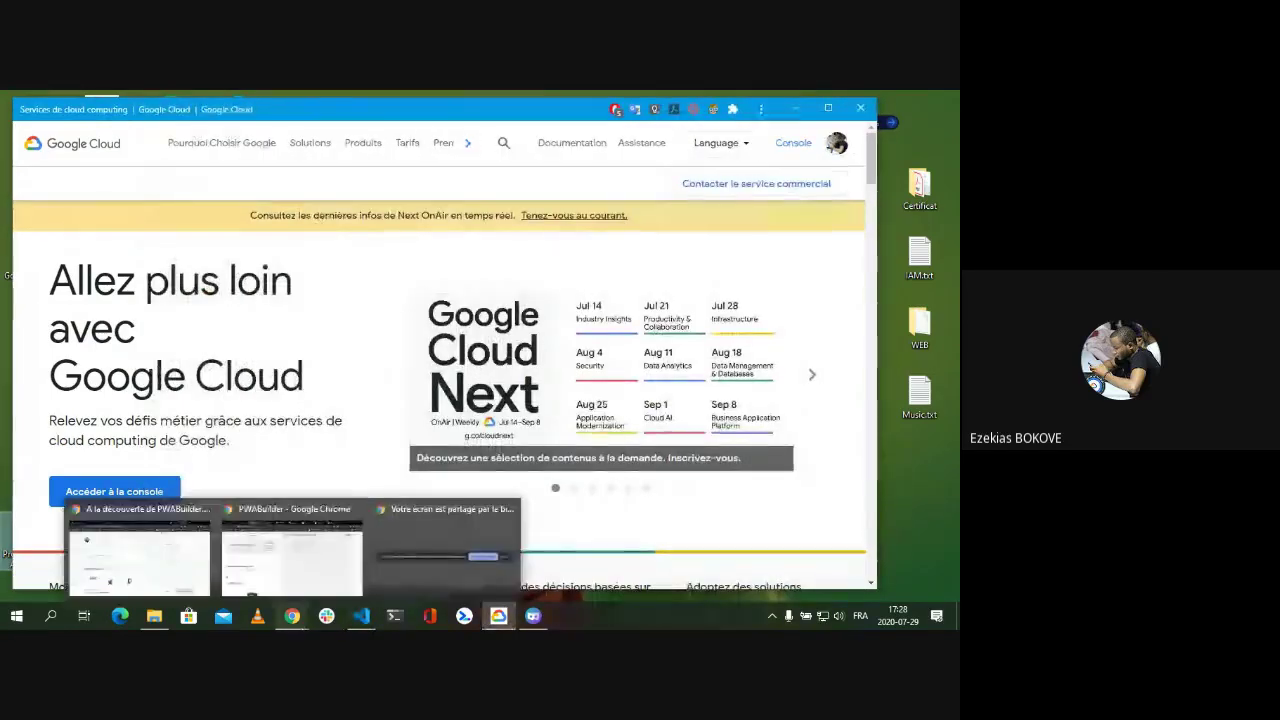
left_click(268, 566)
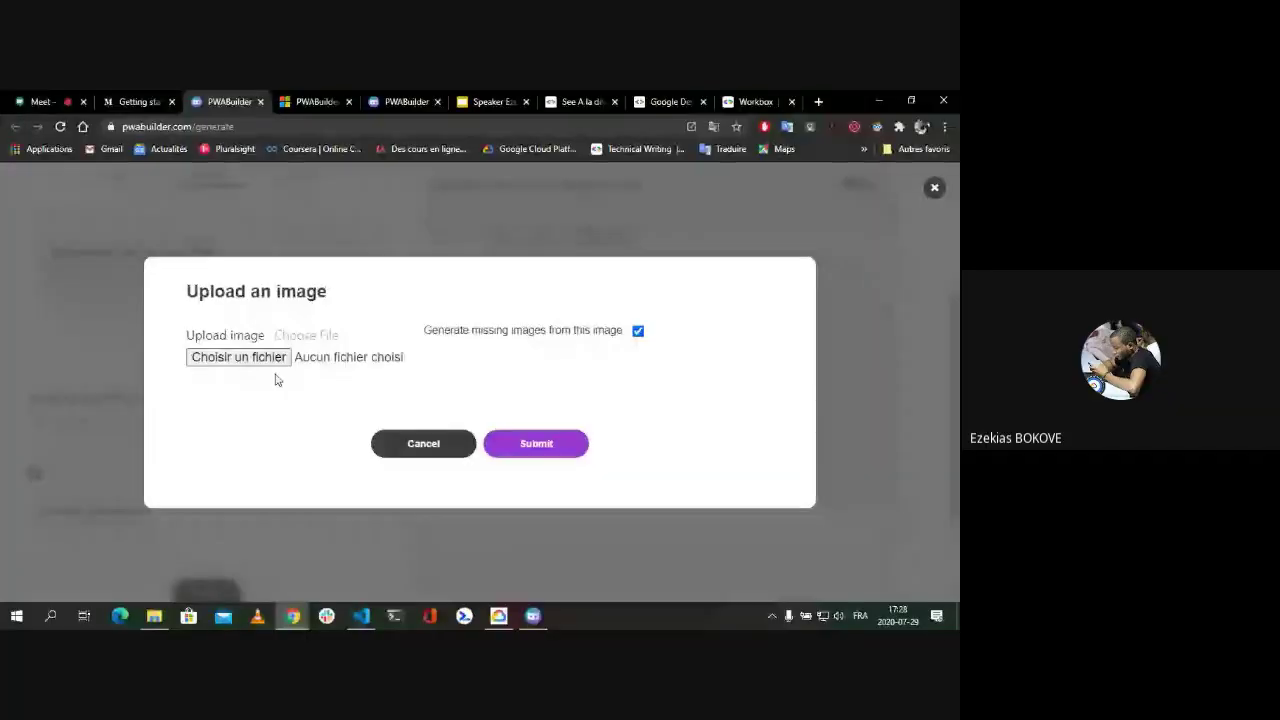
- Try to choose the PWABuilder logo JPEG from the GDG folder as the app icon image
left_click(272, 368)
key("alt+Up")
scroll(374, 259, "down", 3)
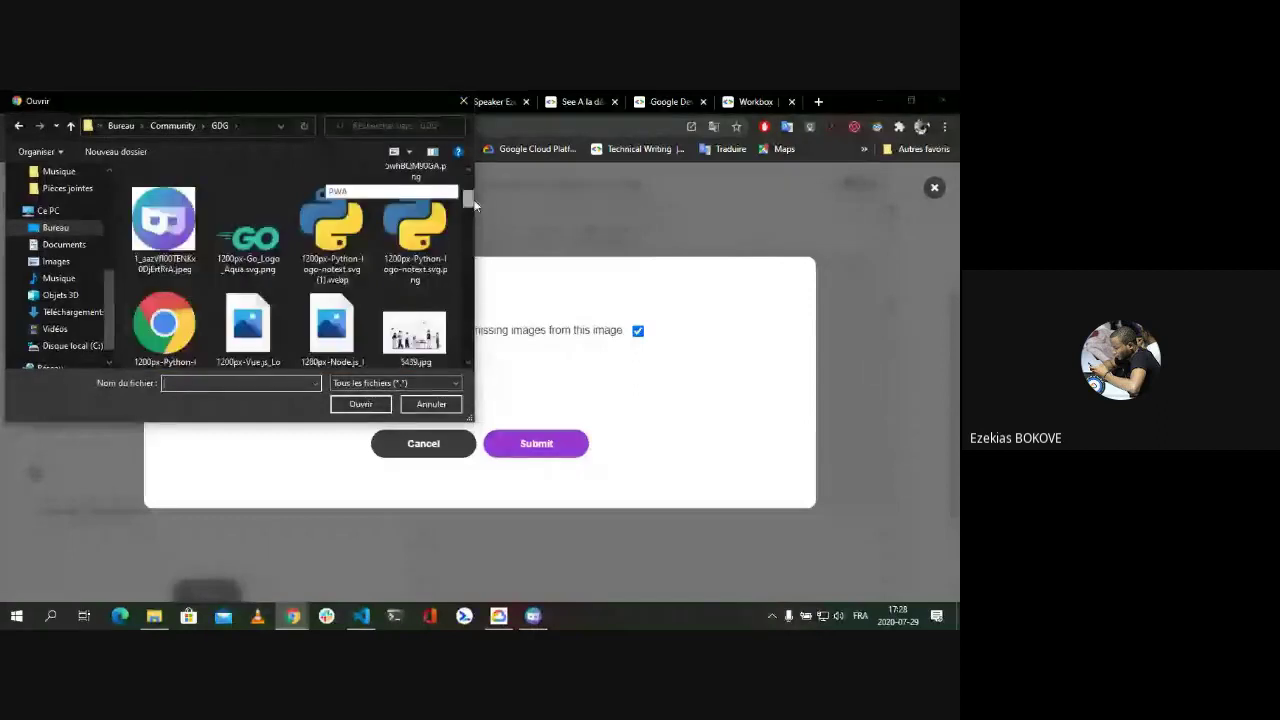
scroll(374, 259, "up", 2)
left_click(163, 320)
left_click(380, 400)
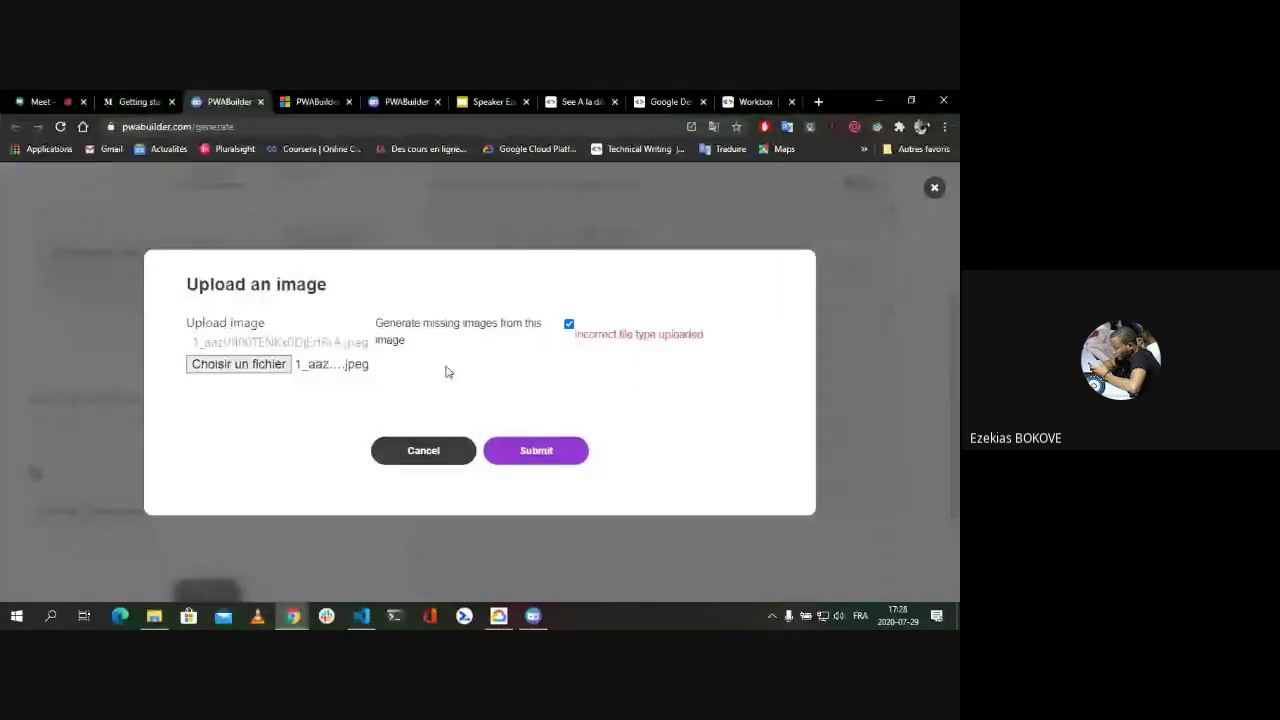
- Try to upload 1_5-aoK8IBmXve5whBQM90GA.png as the app icon with missing images generated from it, and close the upload dialog
left_click(277, 364)
double_click(415, 210)
left_click(530, 455)
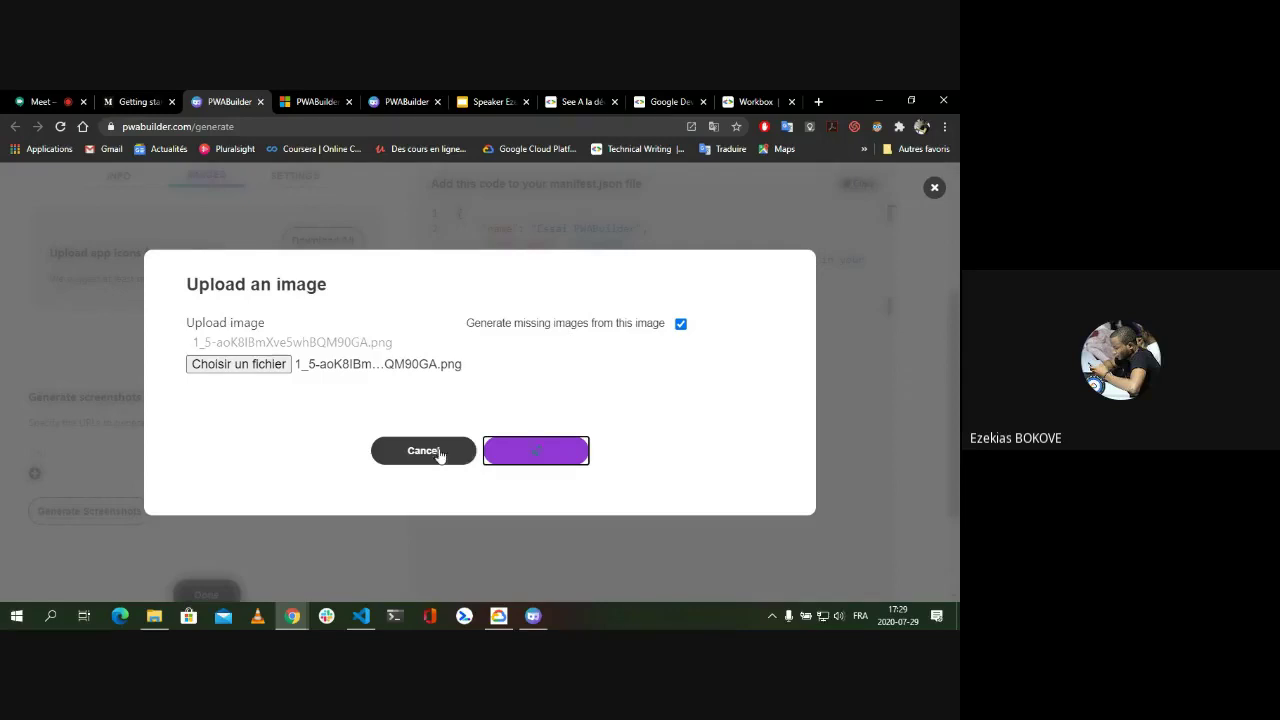
left_click(934, 189)
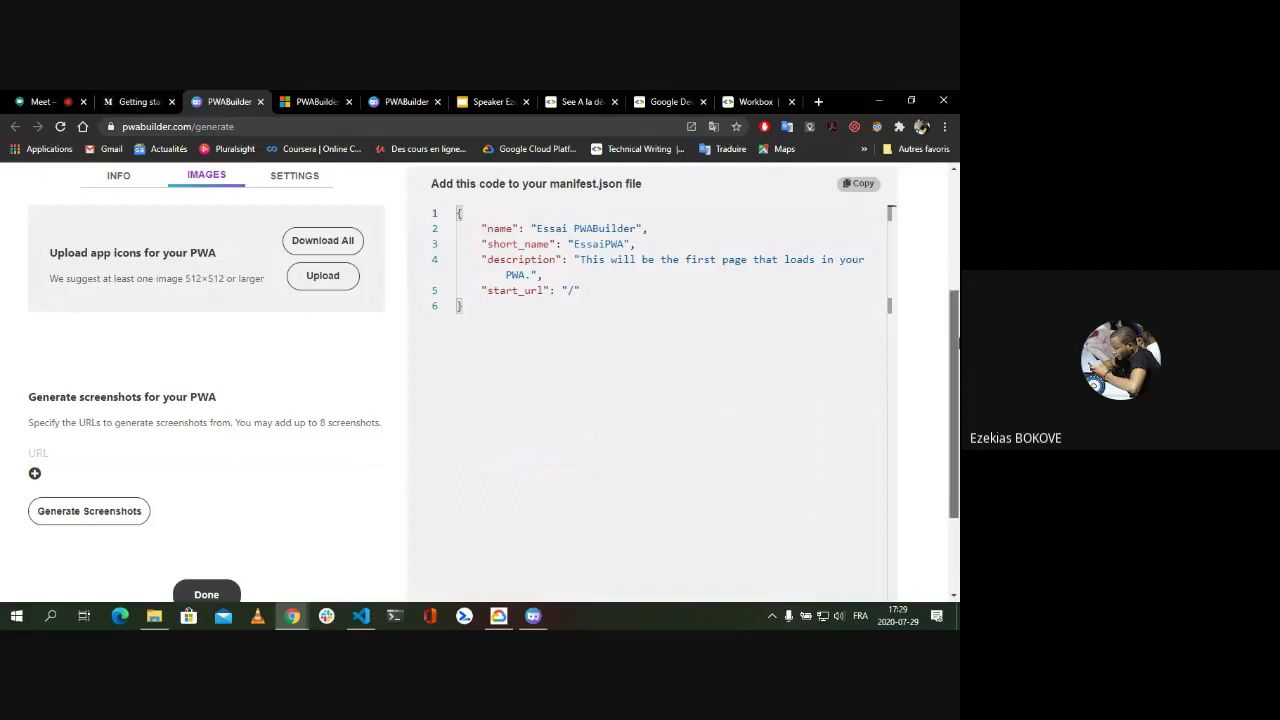
- Add a second URL entry for generating PWA screenshots, returning from StackBlitz to the PWABuilder page in Chrome
scroll(171, 351, "down", 1)
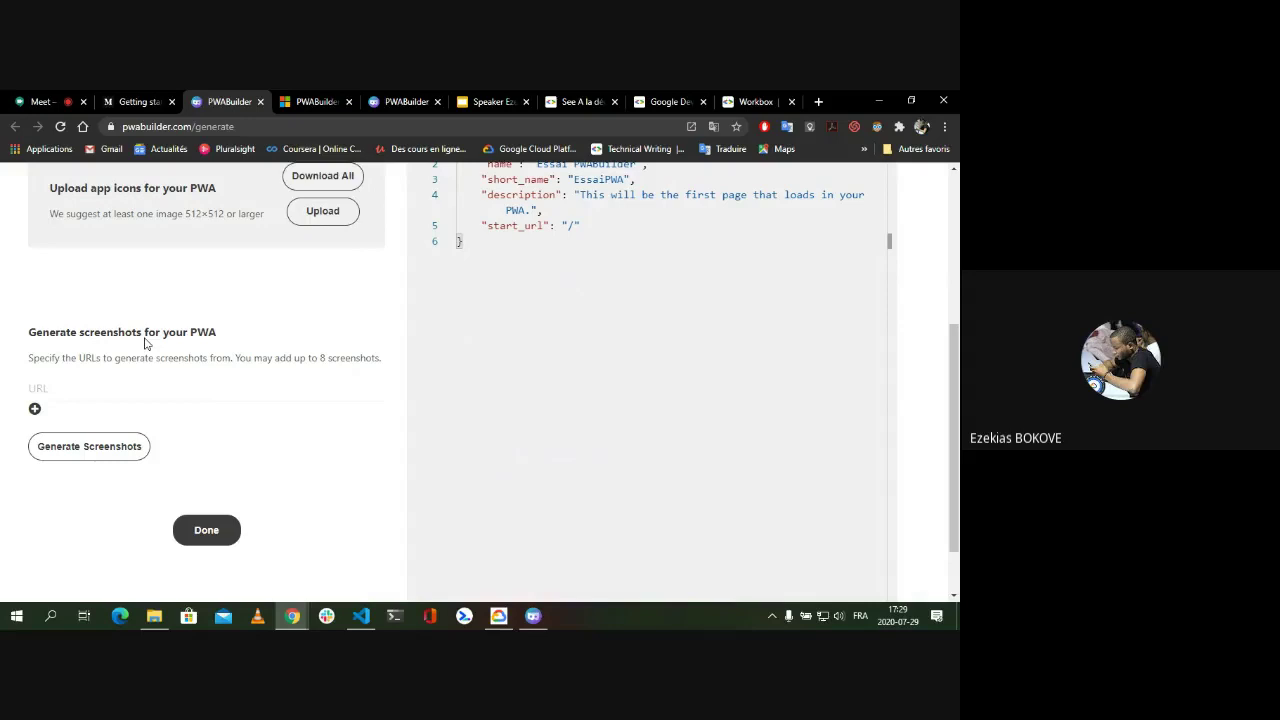
left_click(35, 410)
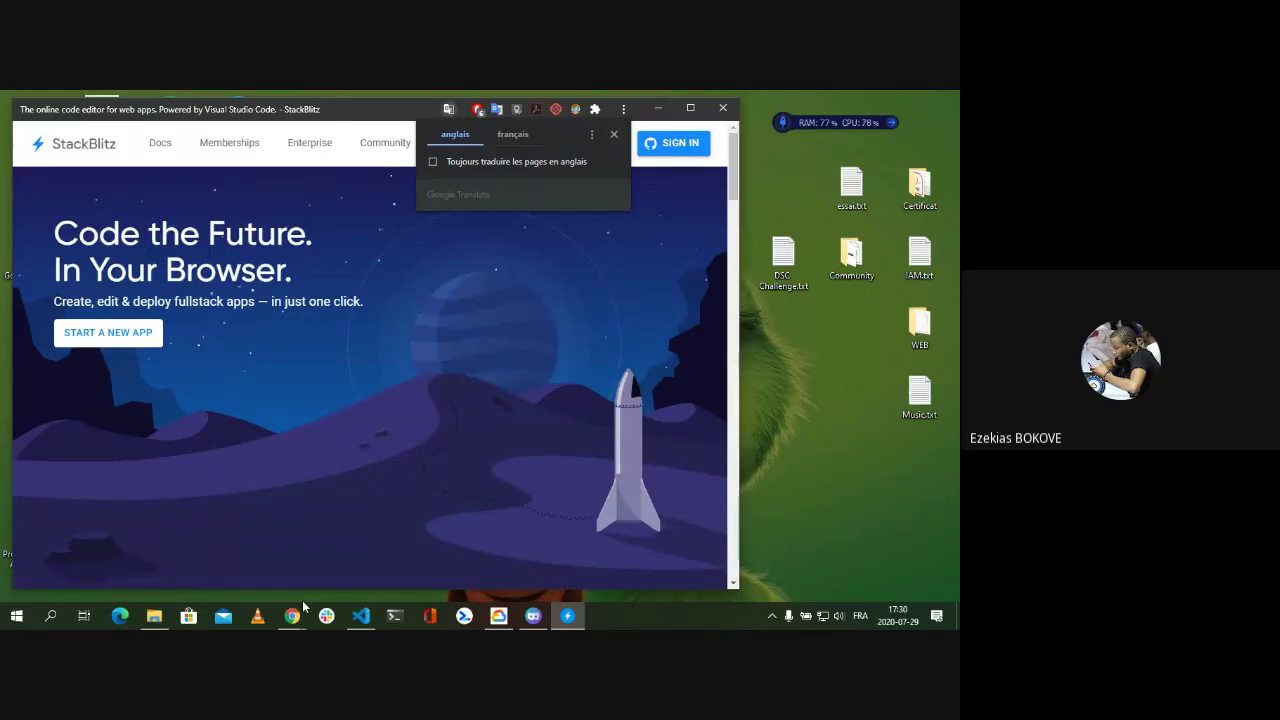
mouse_move(302, 600)
left_click(306, 551)
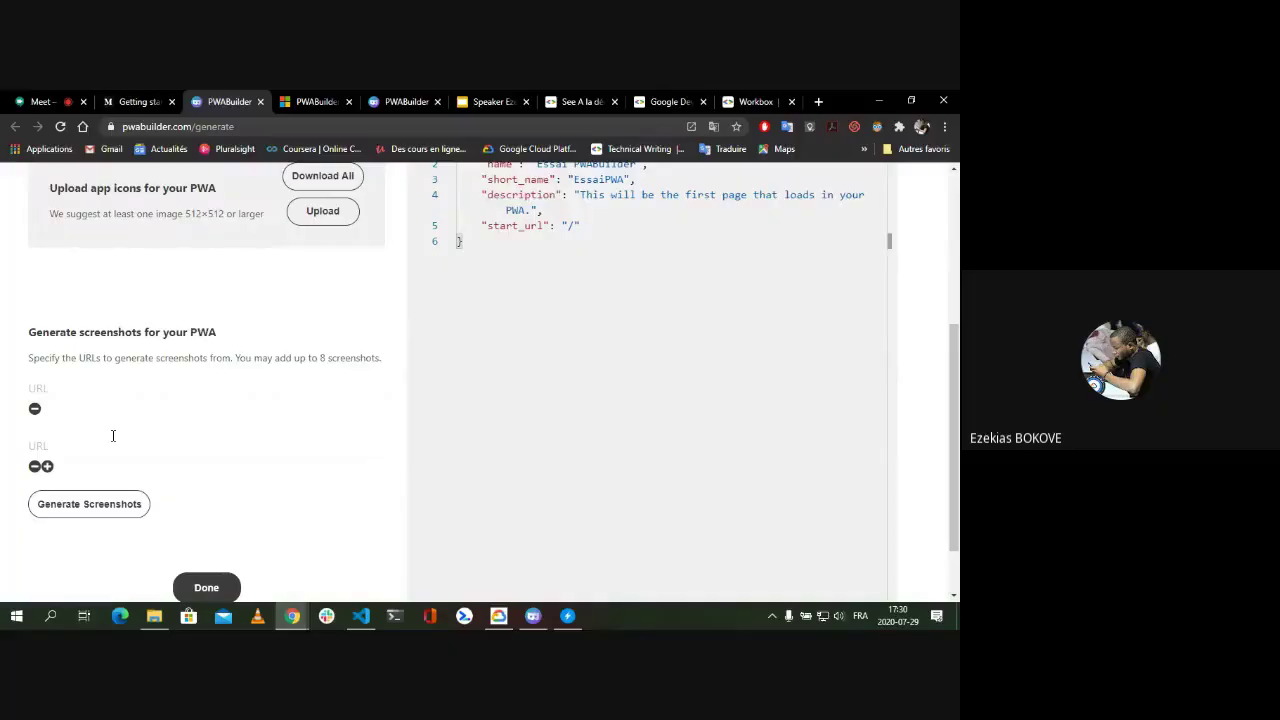
left_click(285, 451)
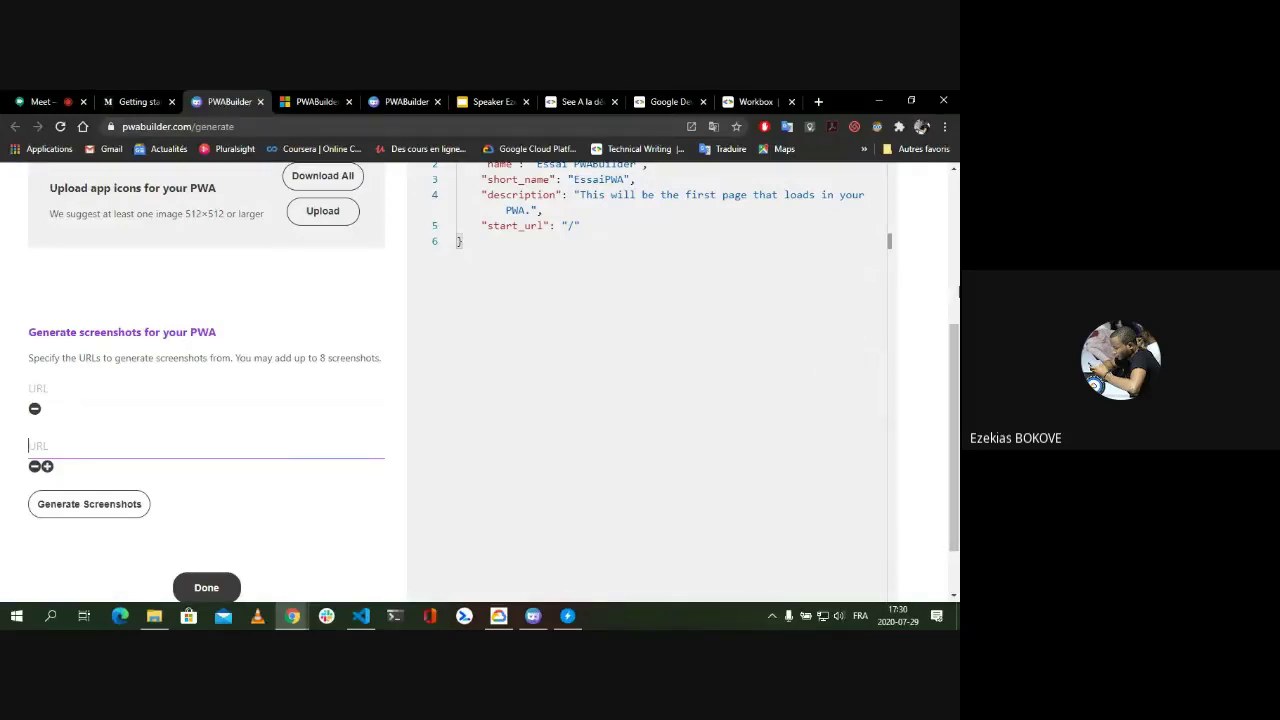
- Set the app scope to "/vitrine/" in the manifest settings
scroll(955, 300, "up", 3)
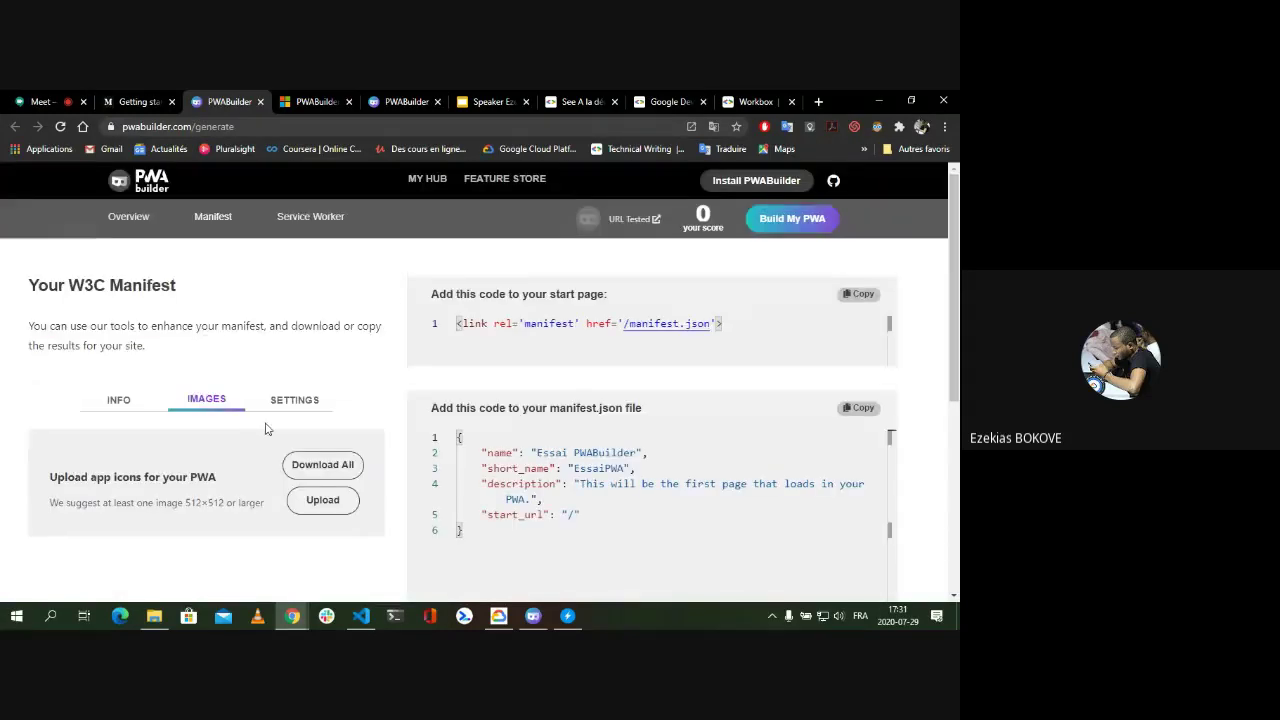
left_click(292, 404)
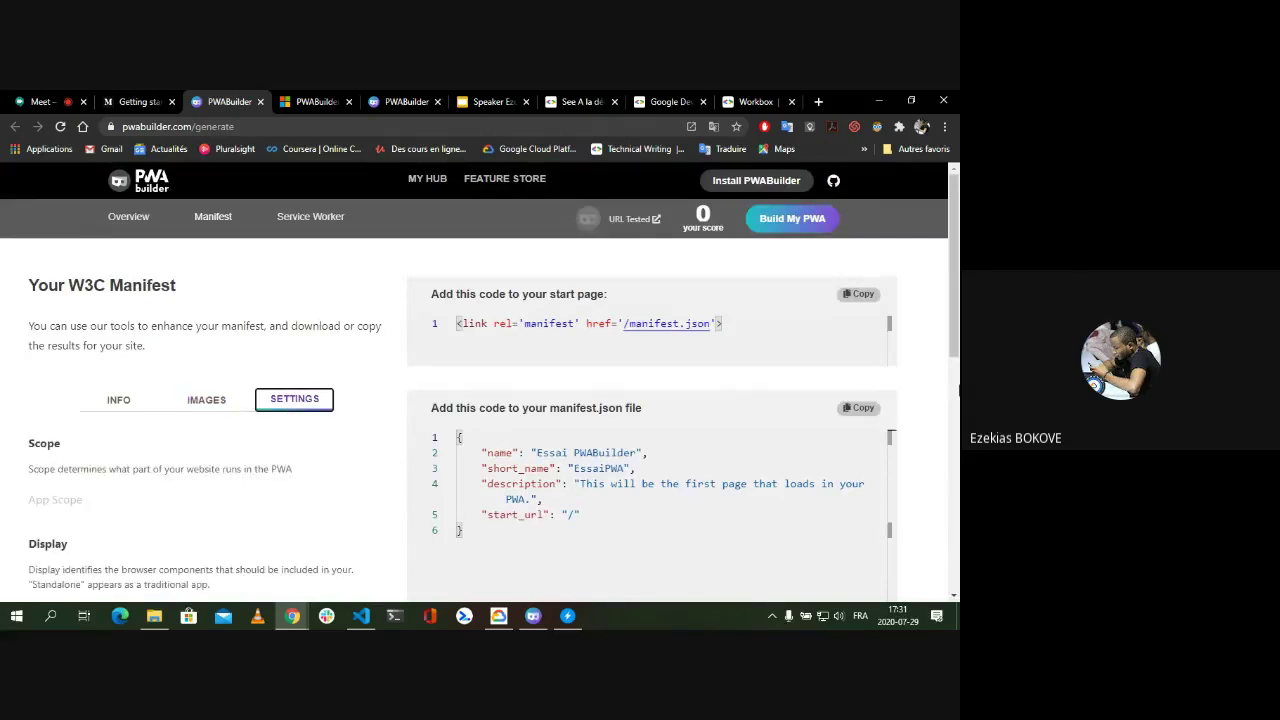
scroll(957, 392, "down", 1)
scroll(957, 392, "down", 4)
scroll(958, 320, "up", 2)
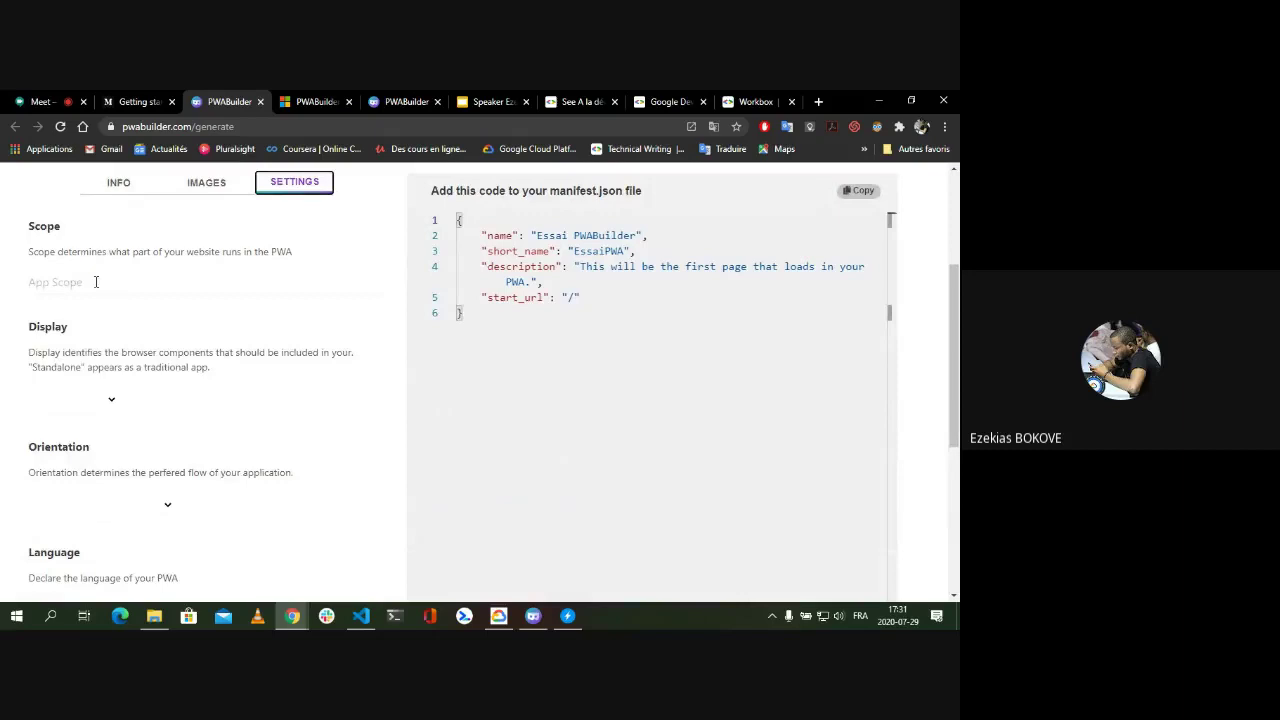
left_click(96, 282)
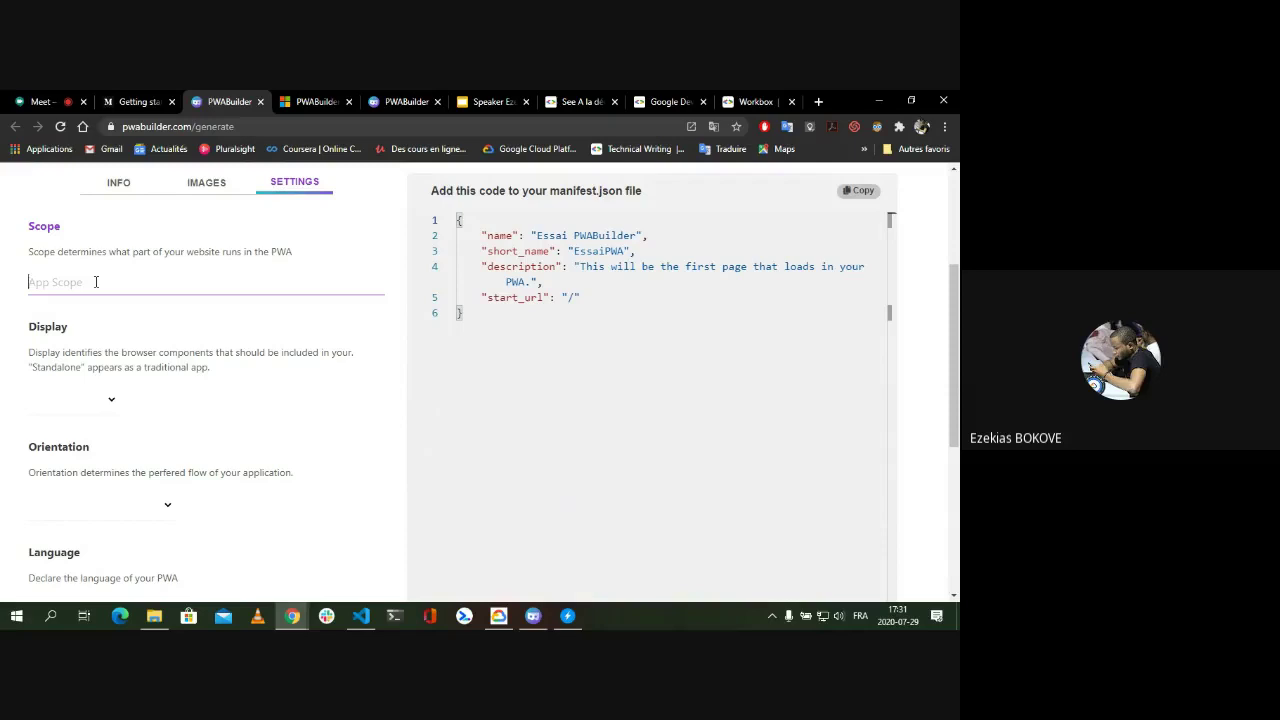
type("/")
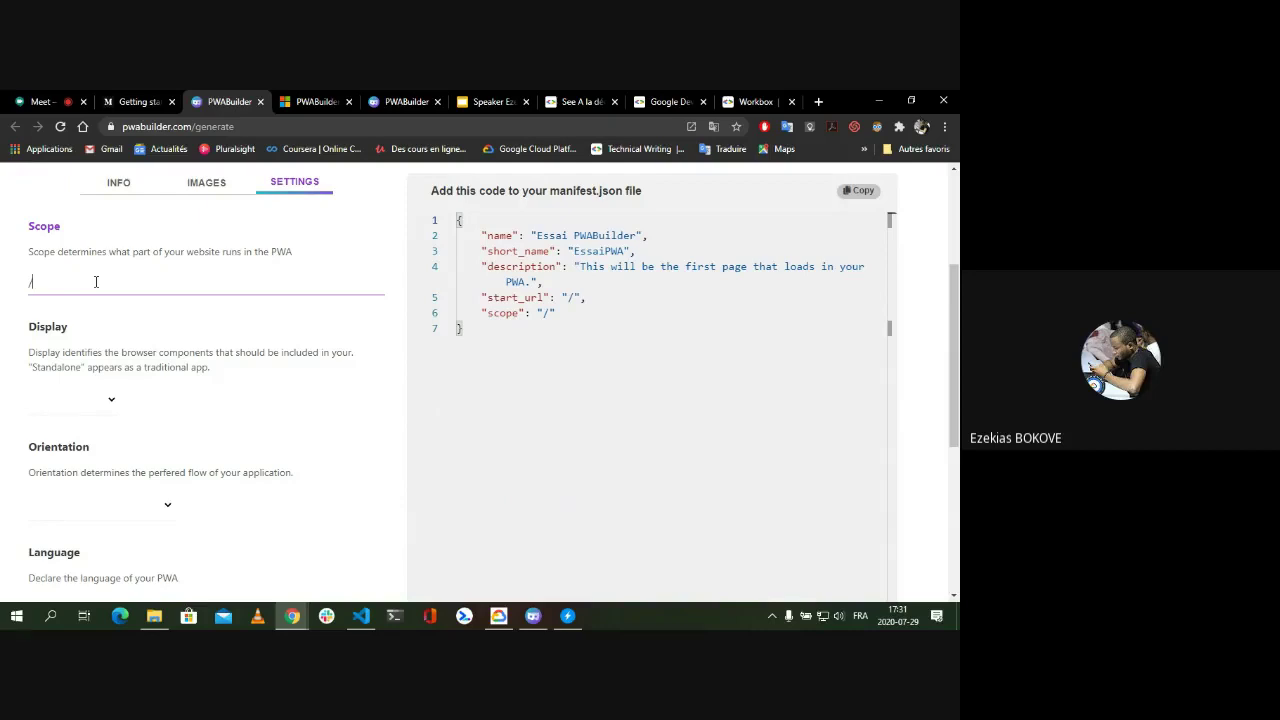
type("vitrine/")
- Set the manifest's display mode to standalone
left_click(112, 400)
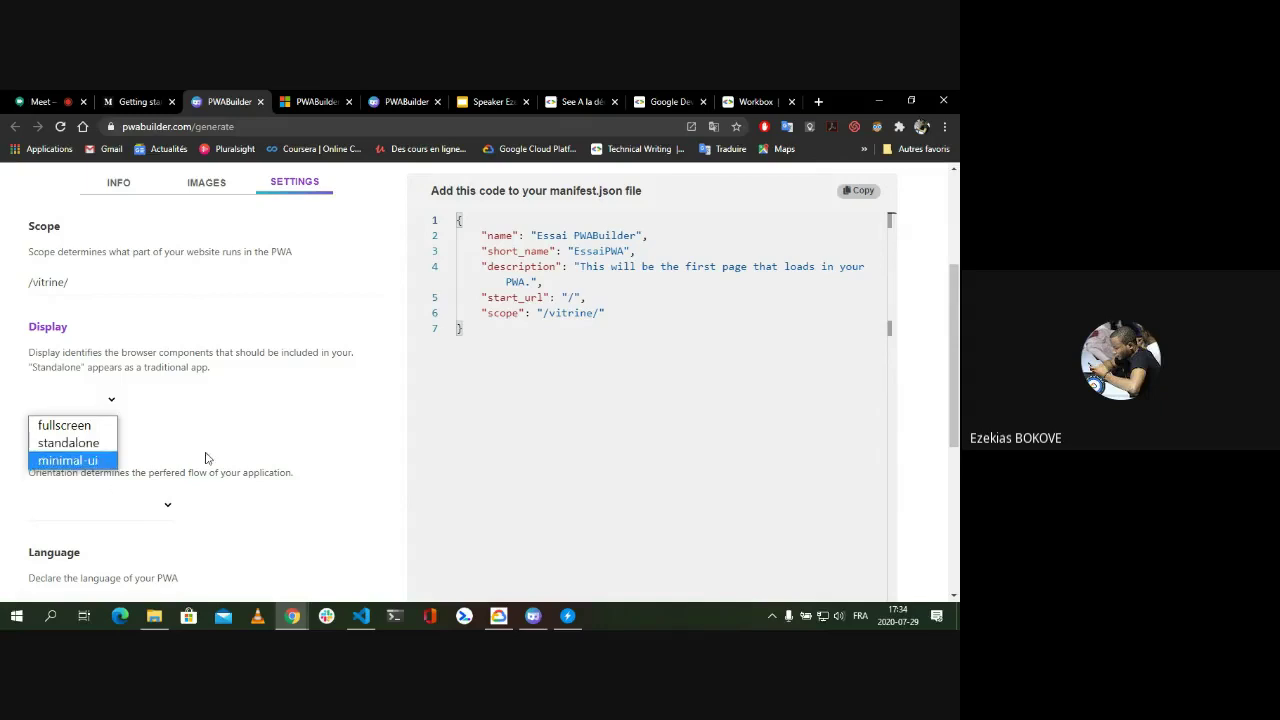
left_click(248, 451)
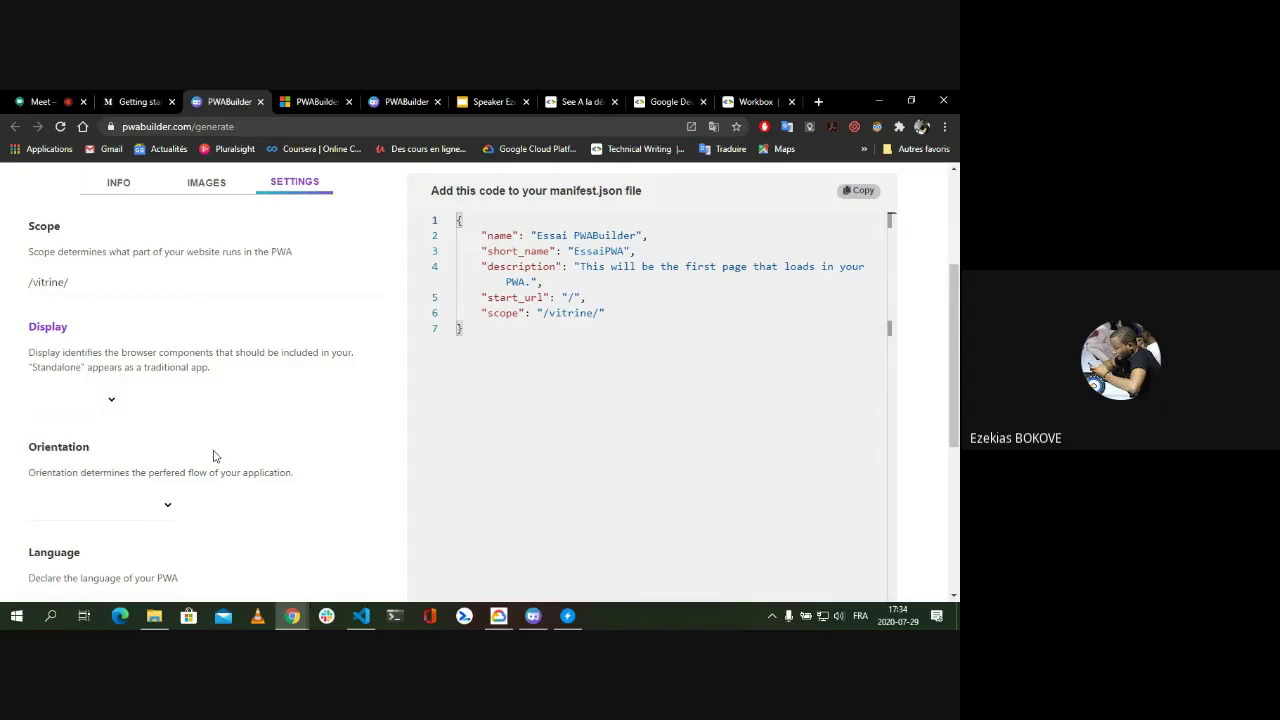
left_click(98, 412)
left_click(68, 442)
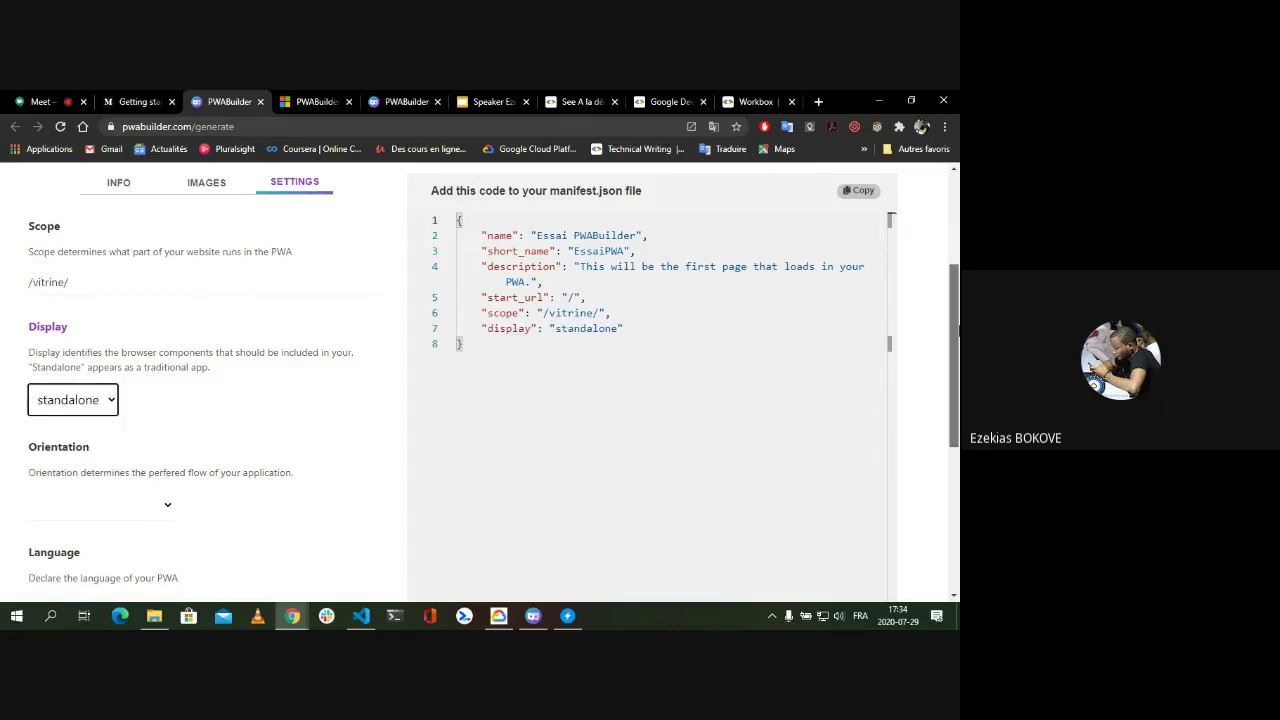
- Set the manifest's orientation to natural
left_click_drag(957, 330, 914, 360)
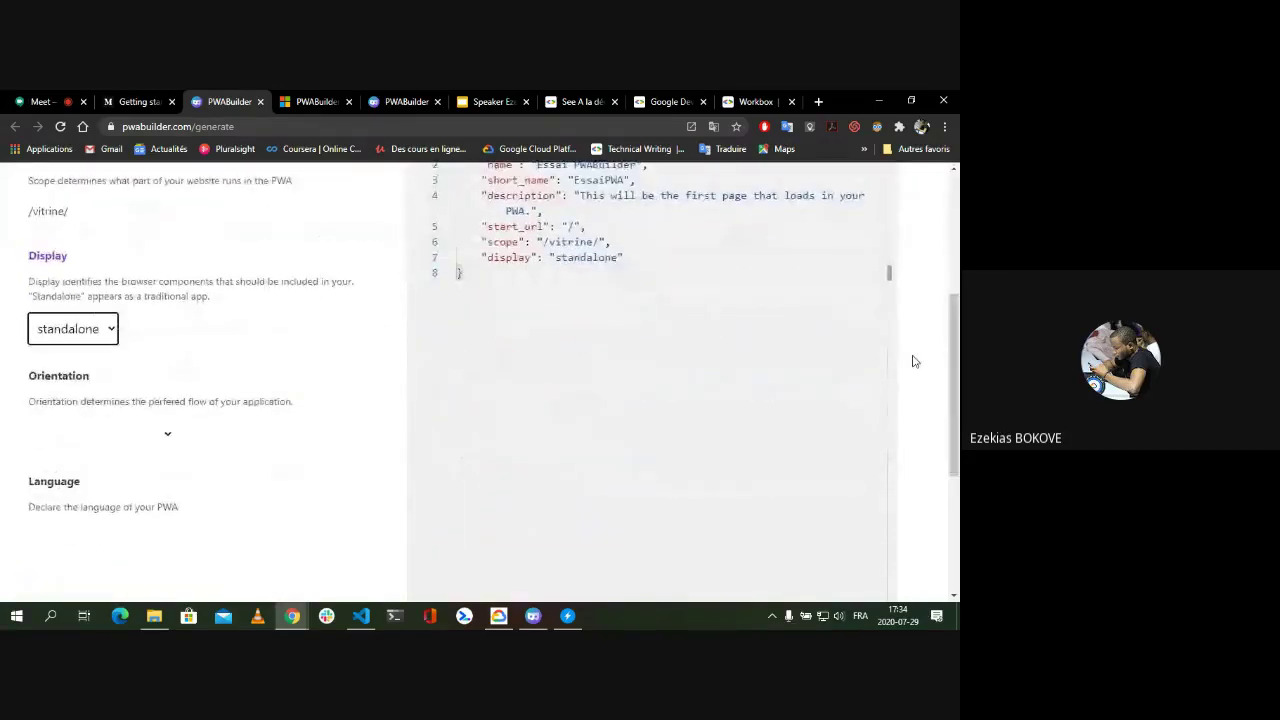
left_click(163, 446)
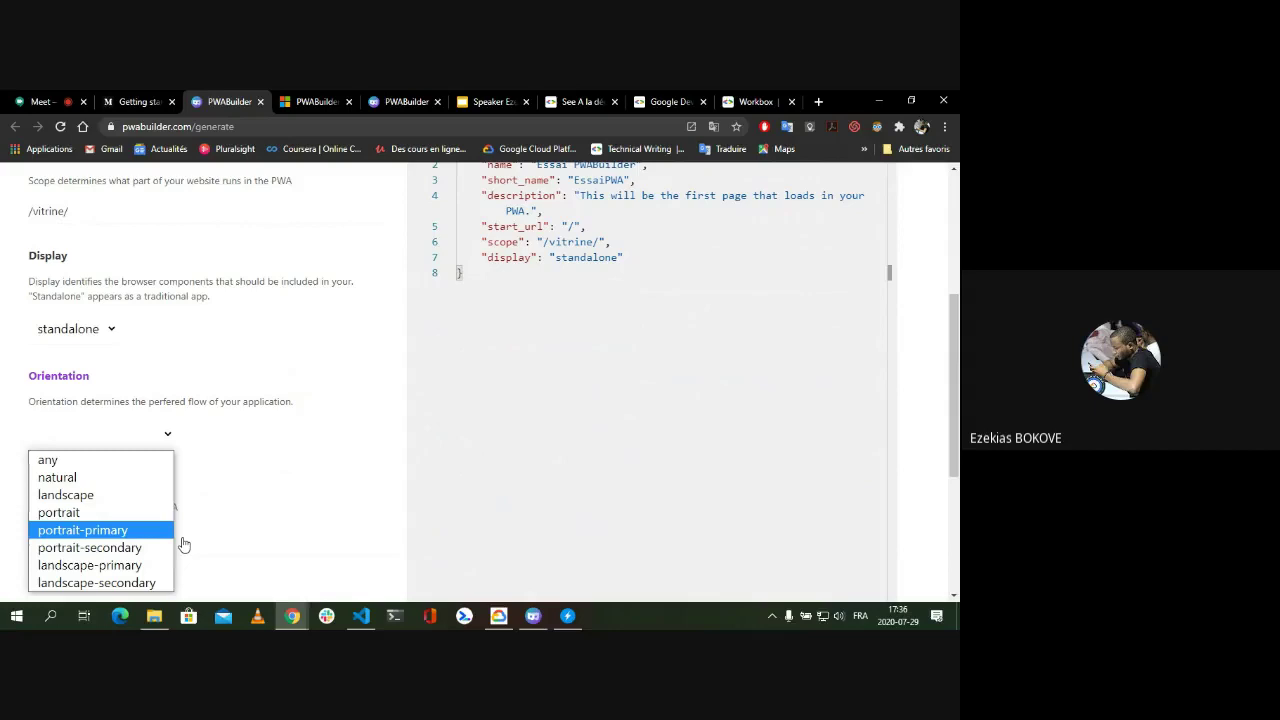
left_click(956, 390)
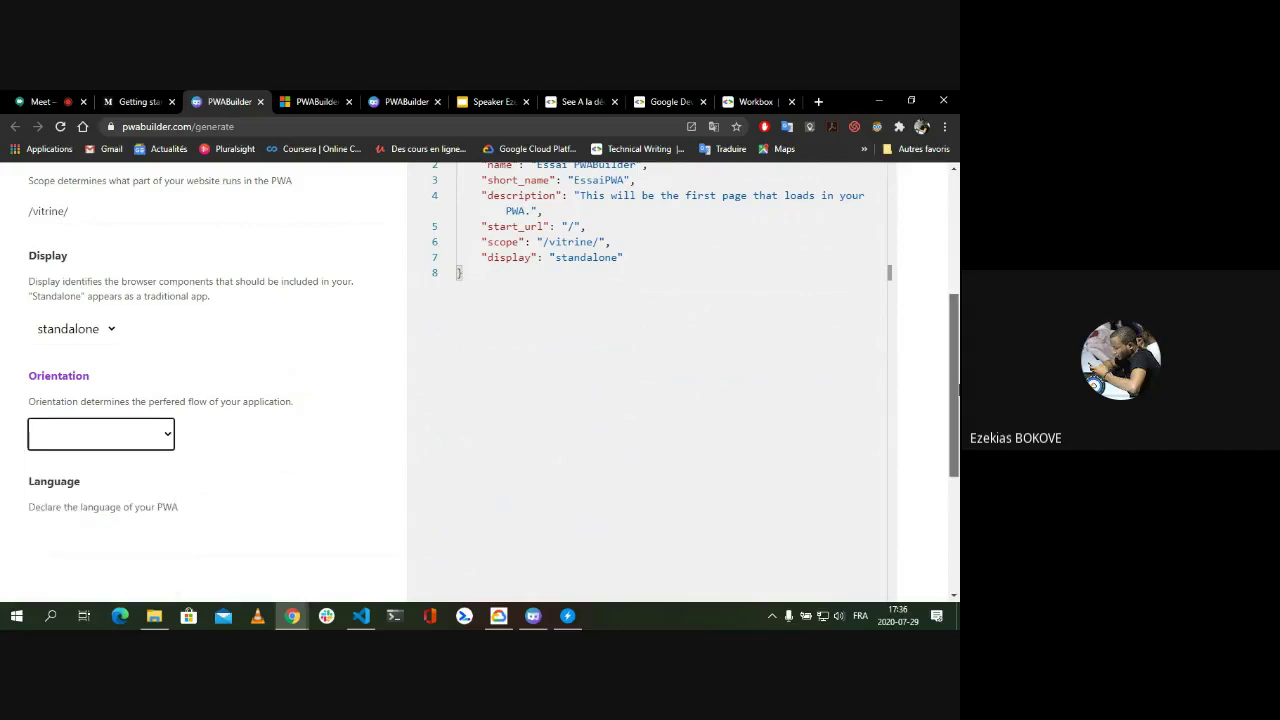
scroll(956, 390, "down", 2)
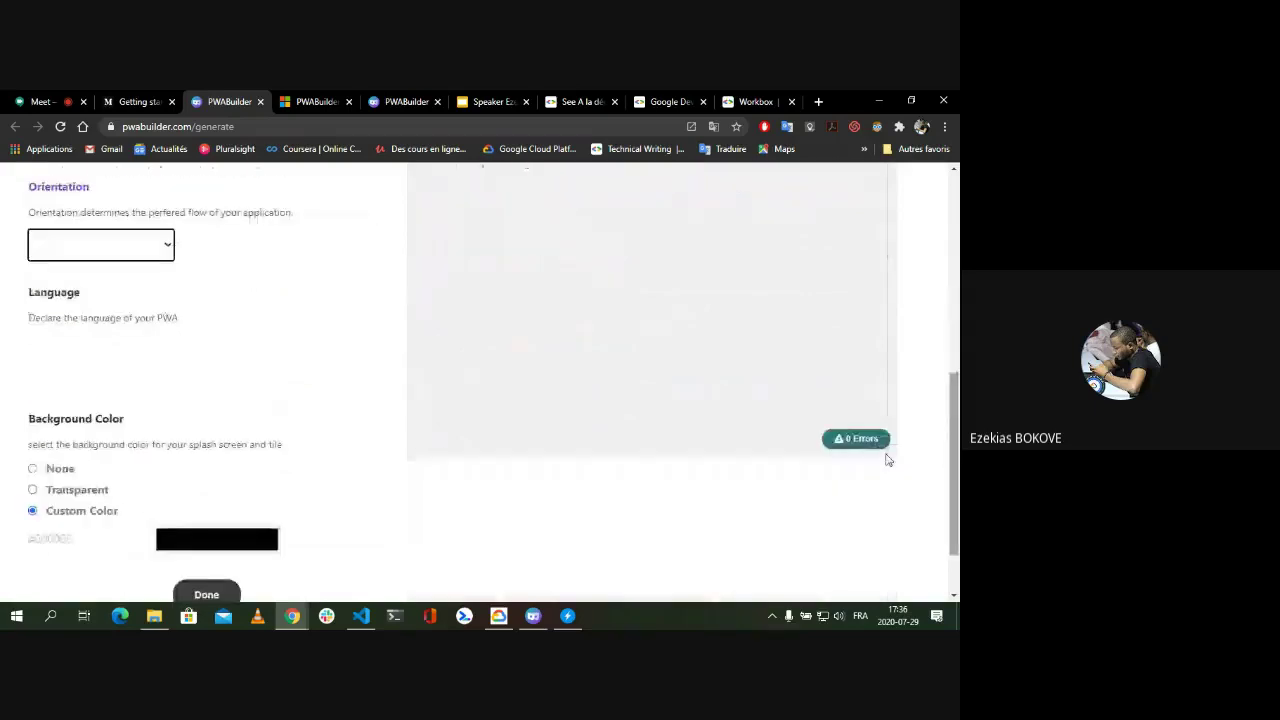
left_click(170, 256)
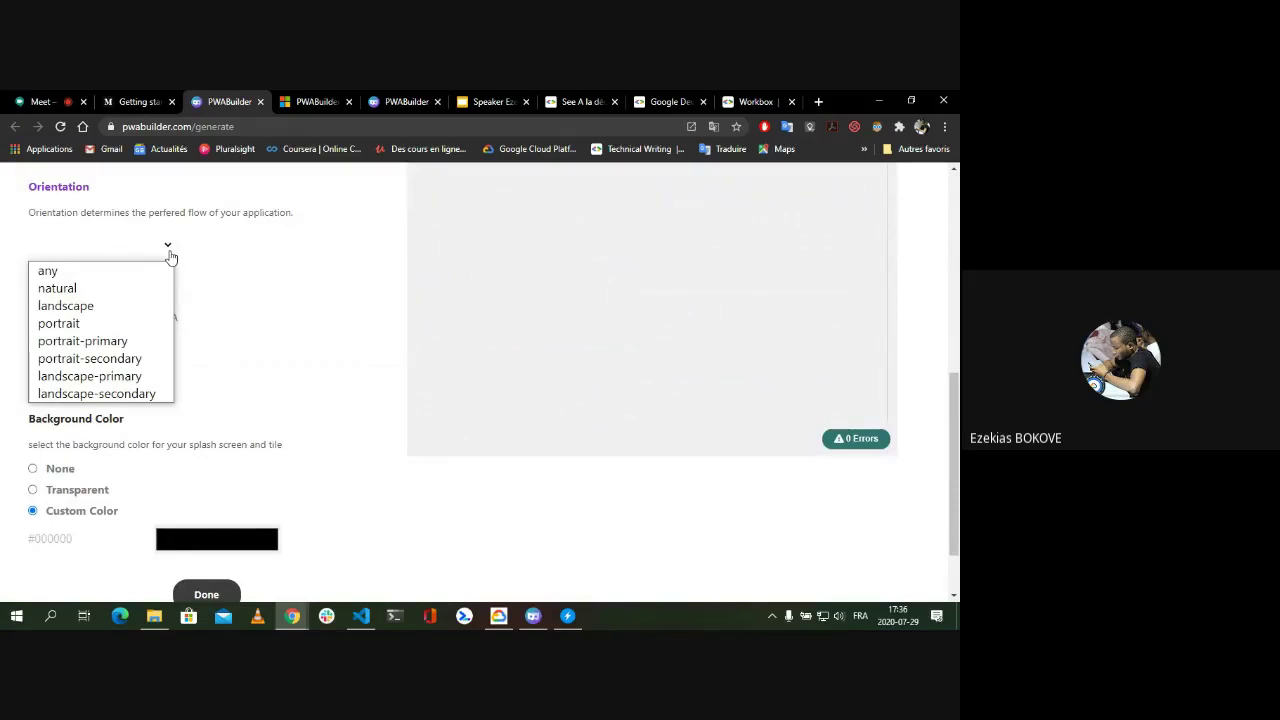
left_click(323, 294)
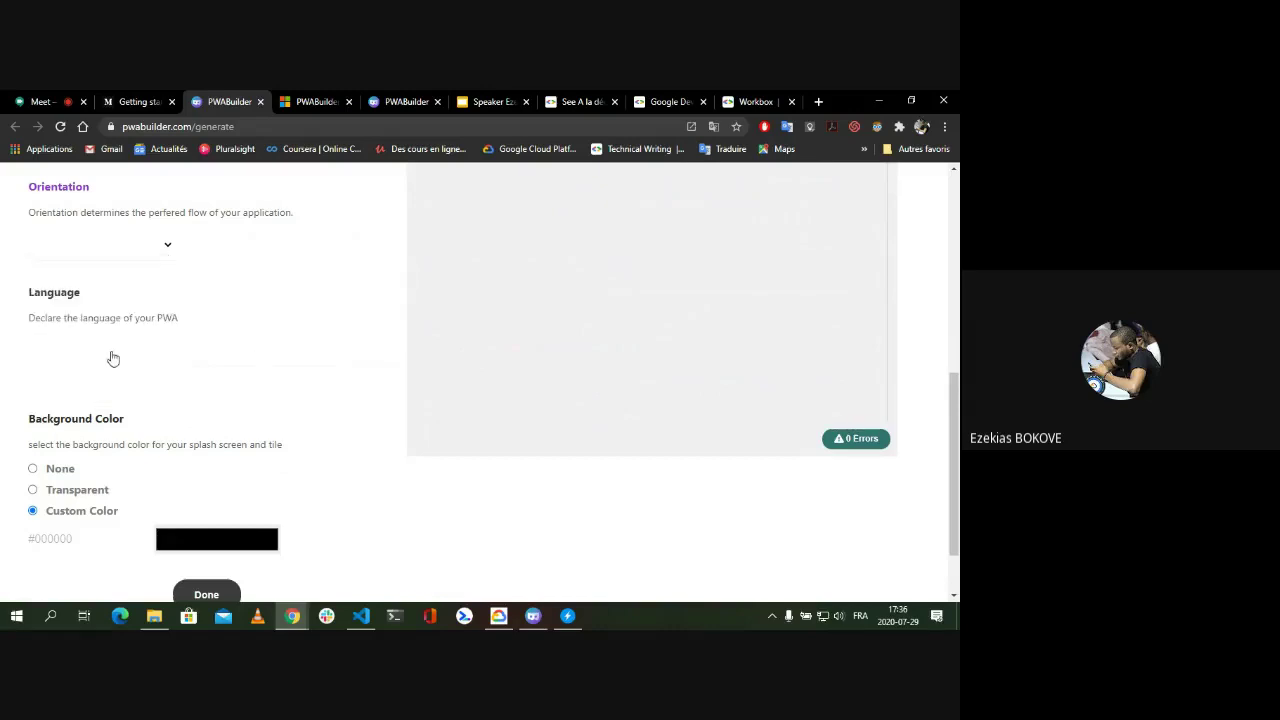
left_click(159, 254)
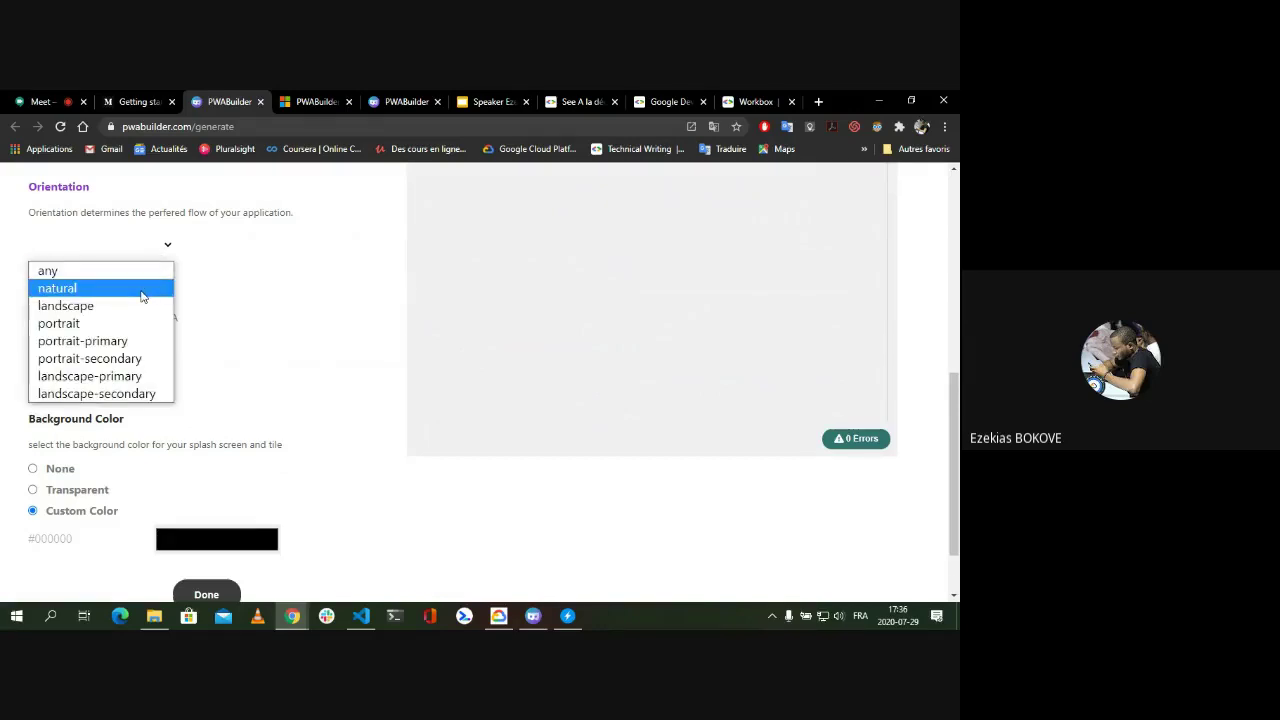
left_click(143, 292)
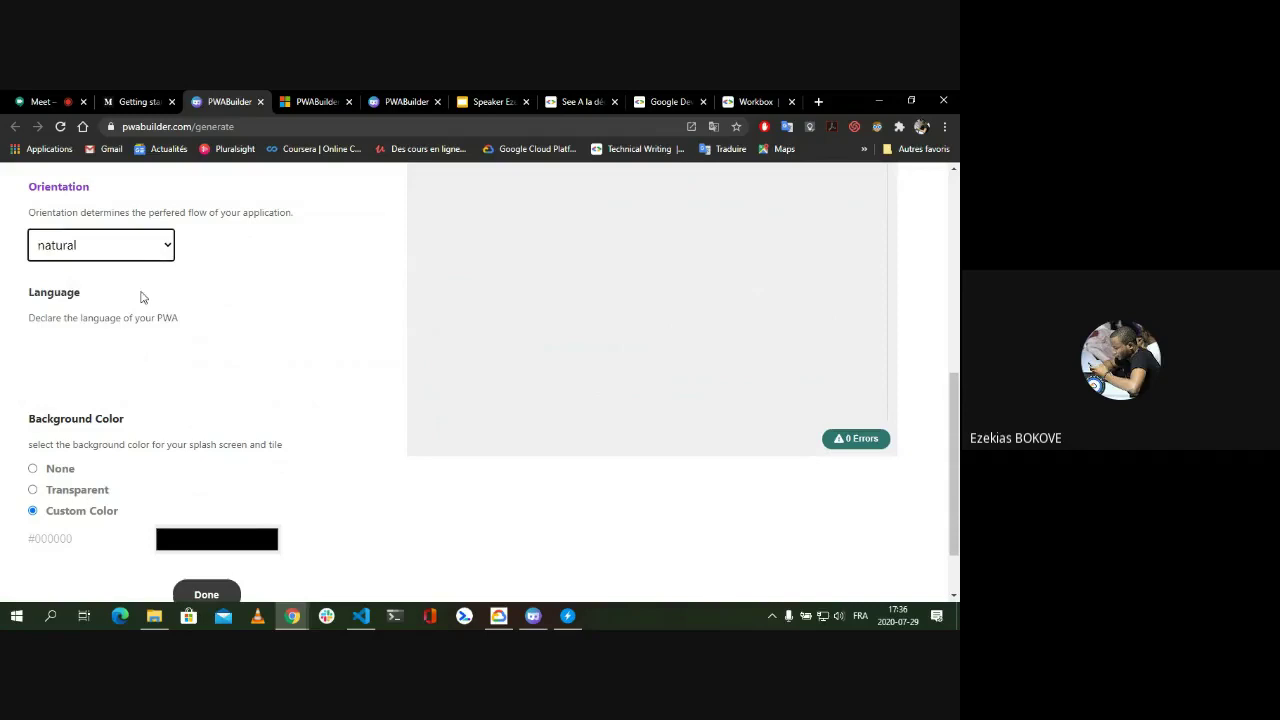
- Declare French as the PWA's language in the manifest settings
left_click(143, 359)
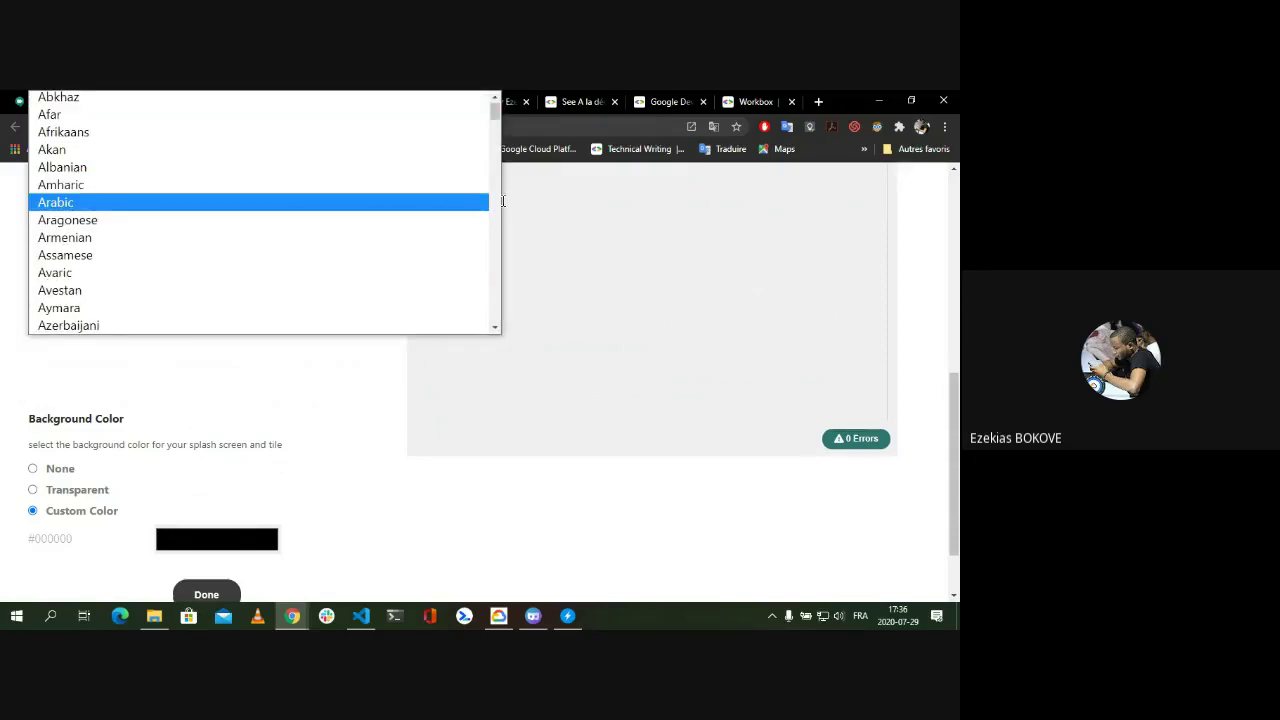
scroll(496, 206, "down", 2)
scroll(496, 206, "down", 2)
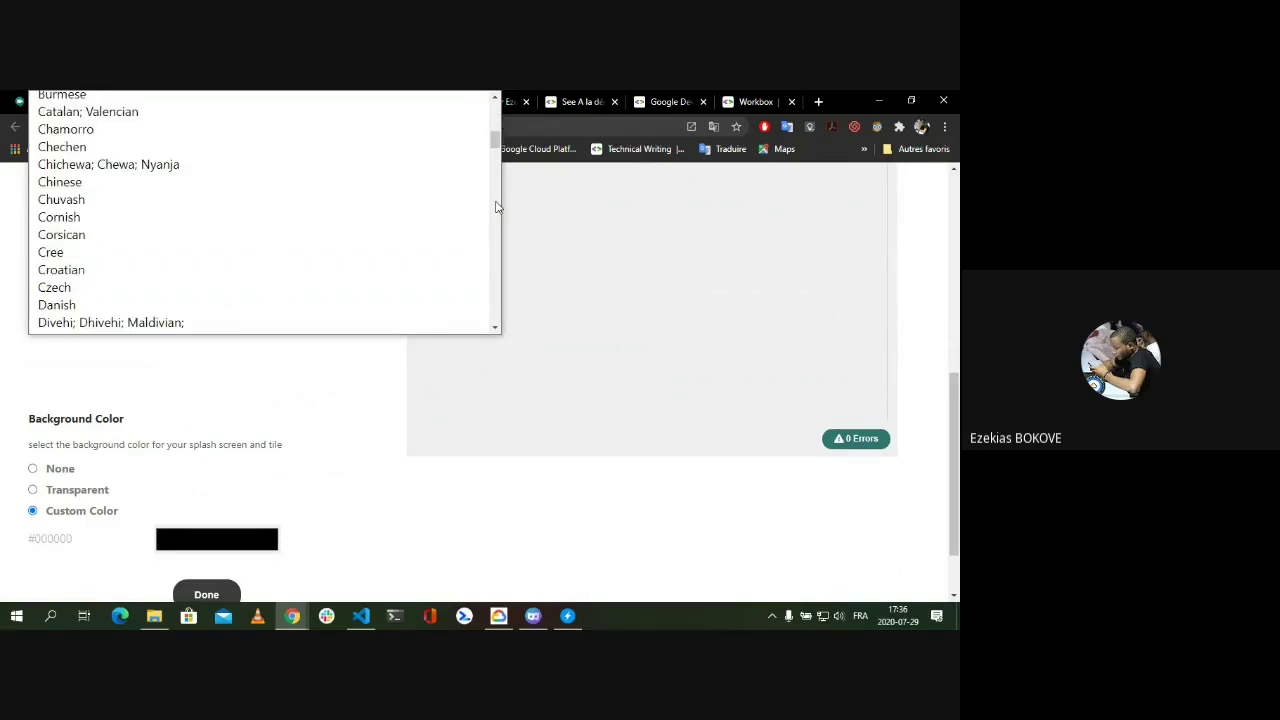
scroll(496, 206, "down", 2)
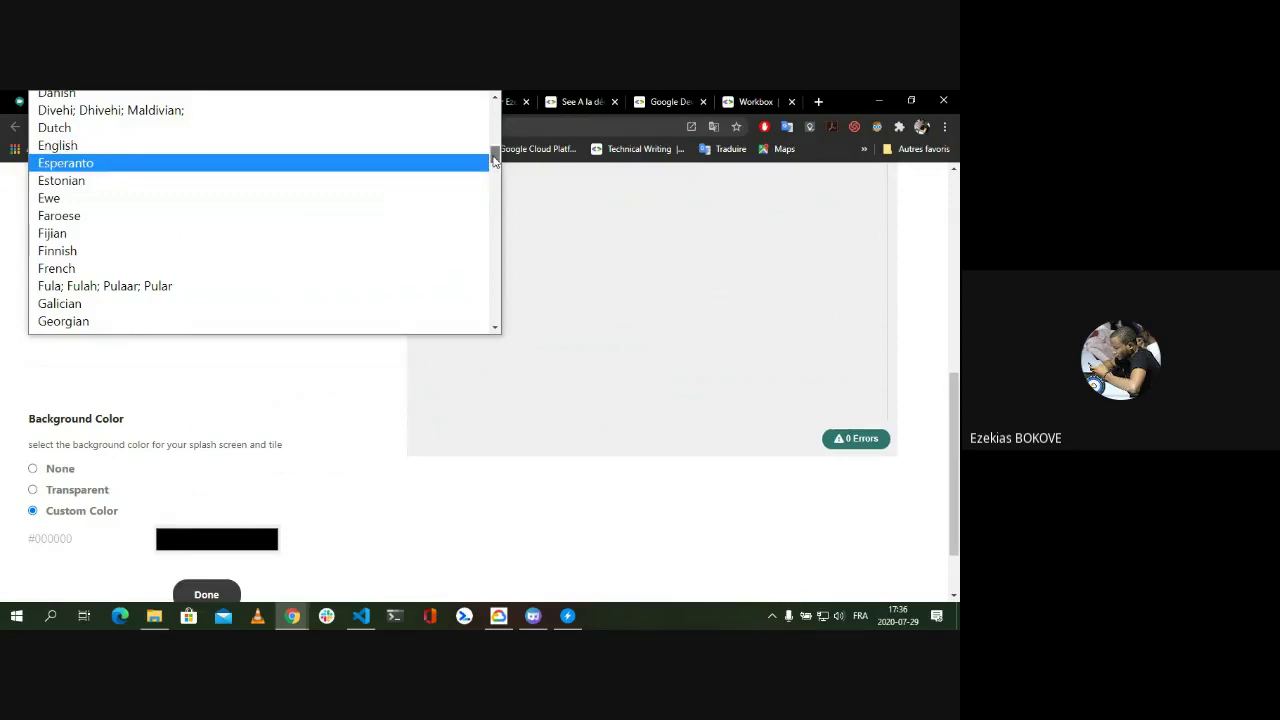
left_click(427, 273)
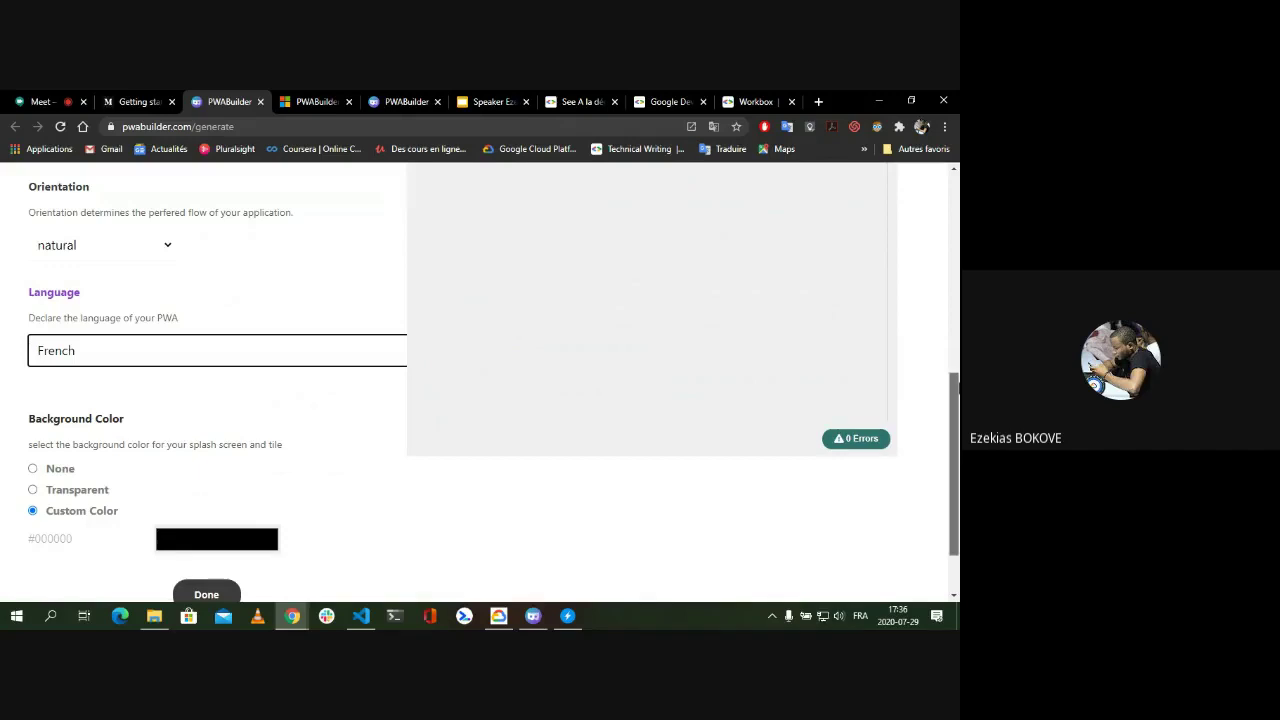
scroll(954, 465, "down", 1)
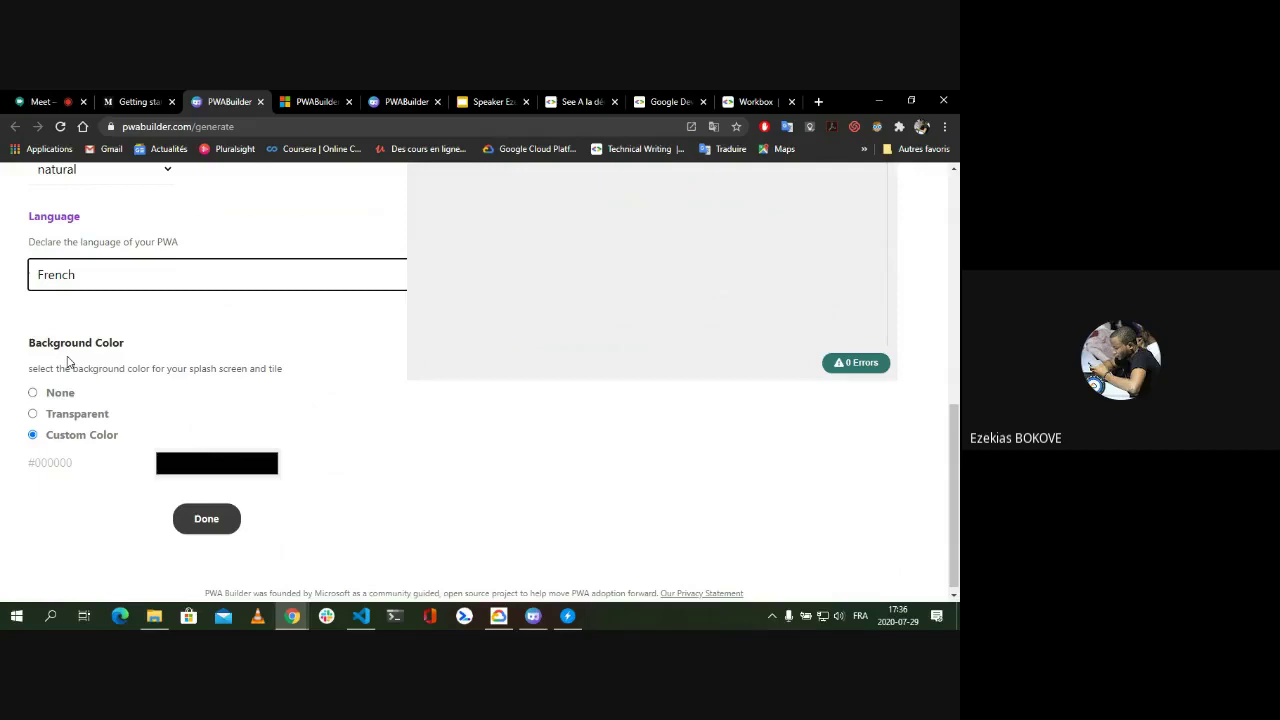
- Close the open PWABuilder and StackBlitz app windows
left_click(541, 619)
left_click(425, 108)
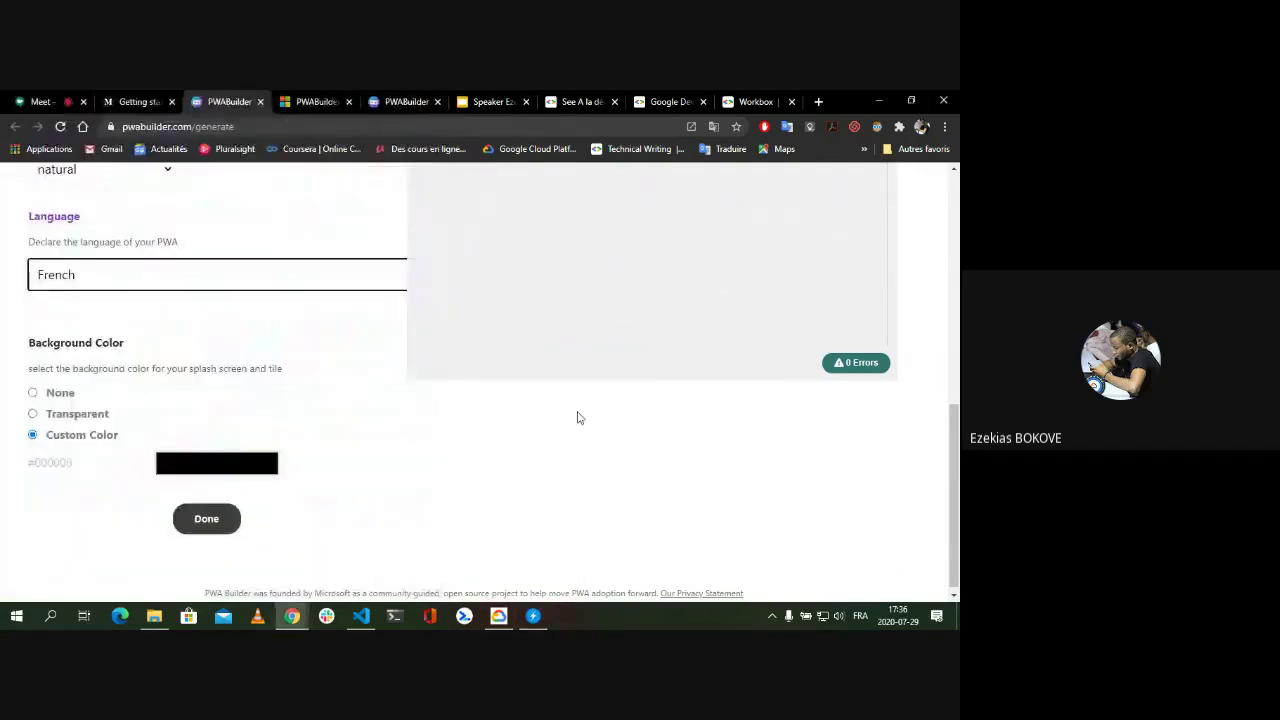
left_click(533, 616)
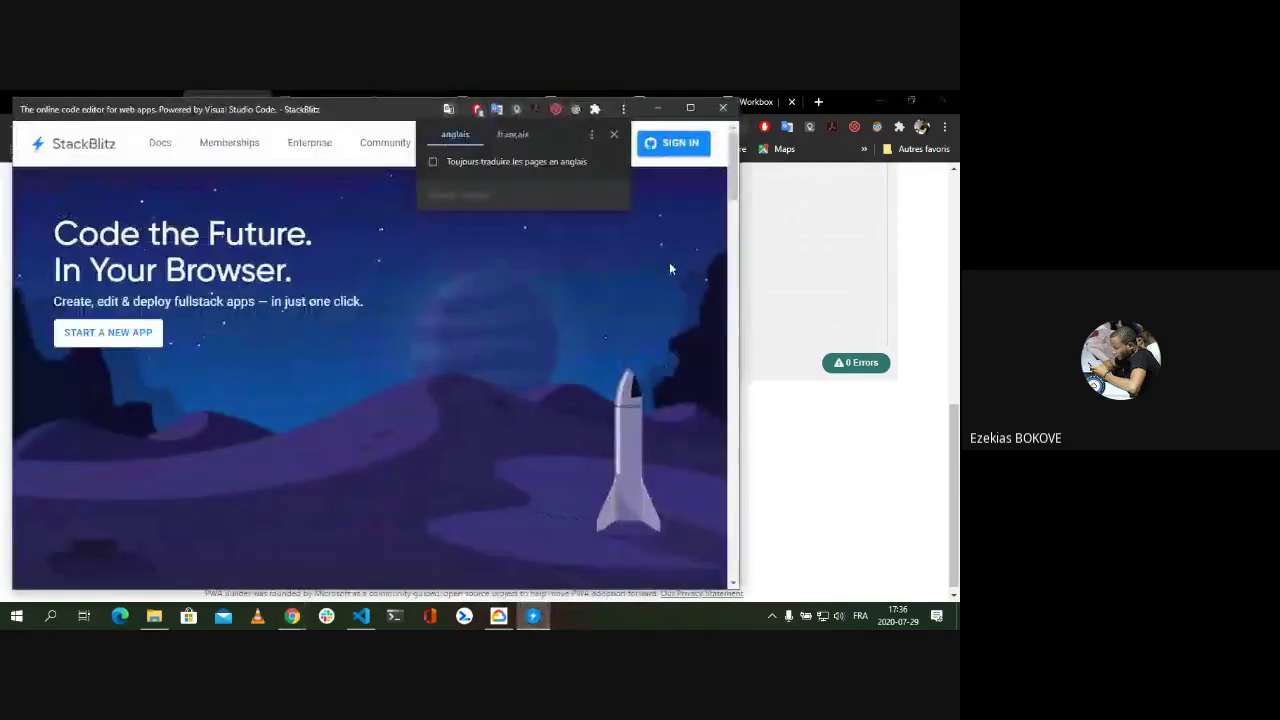
left_click(731, 113)
left_click(731, 113)
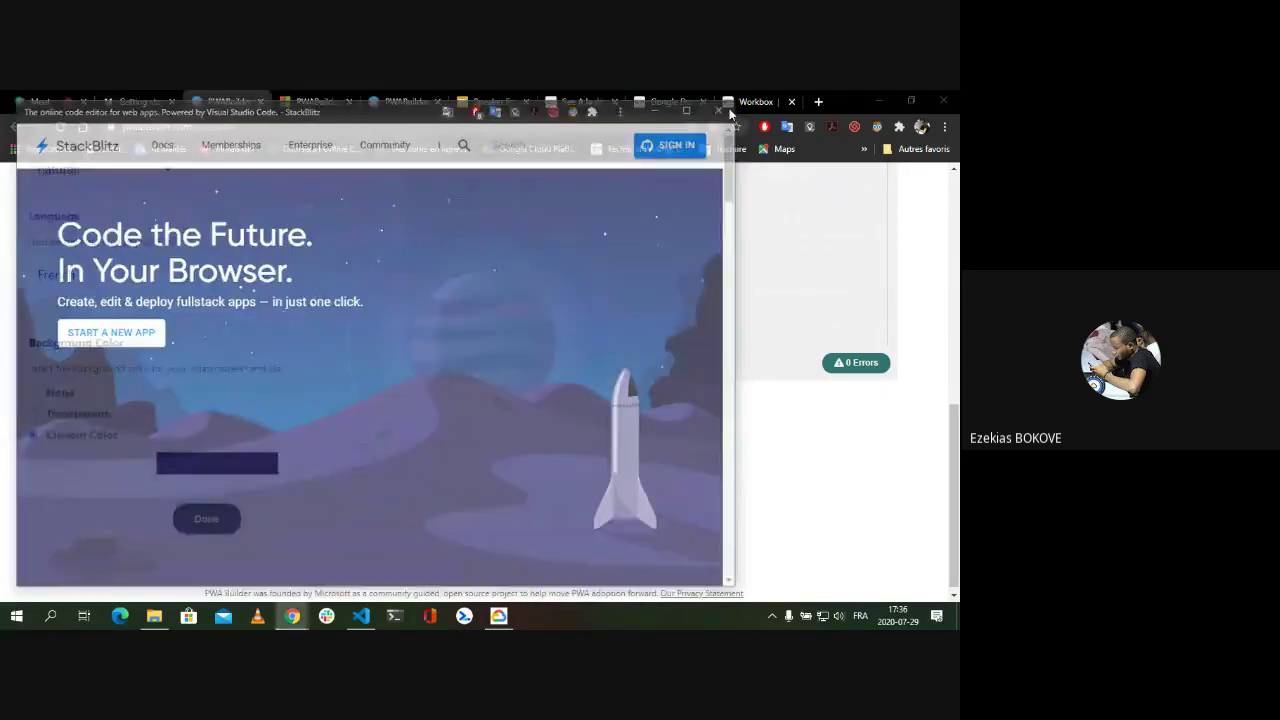
- Relaunch StackBlitz from its desktop shortcut to observe its startup screen, and minimize its window
key("super+d")
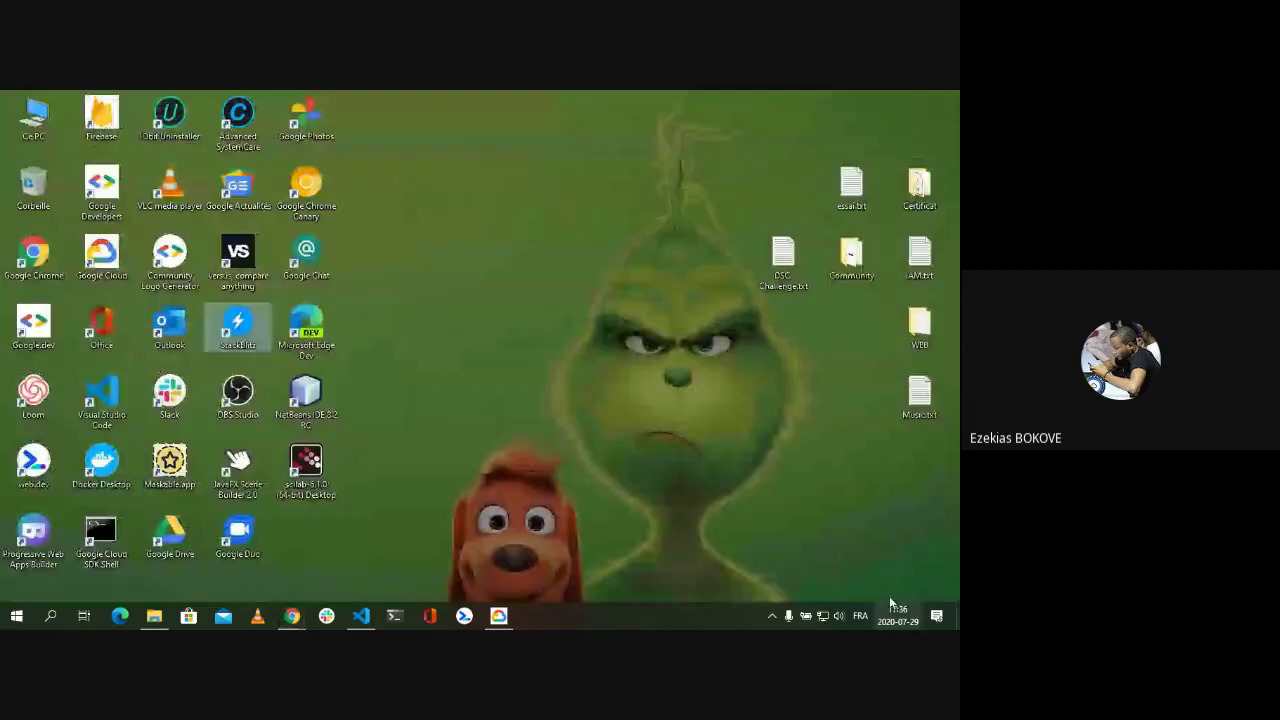
double_click(238, 325)
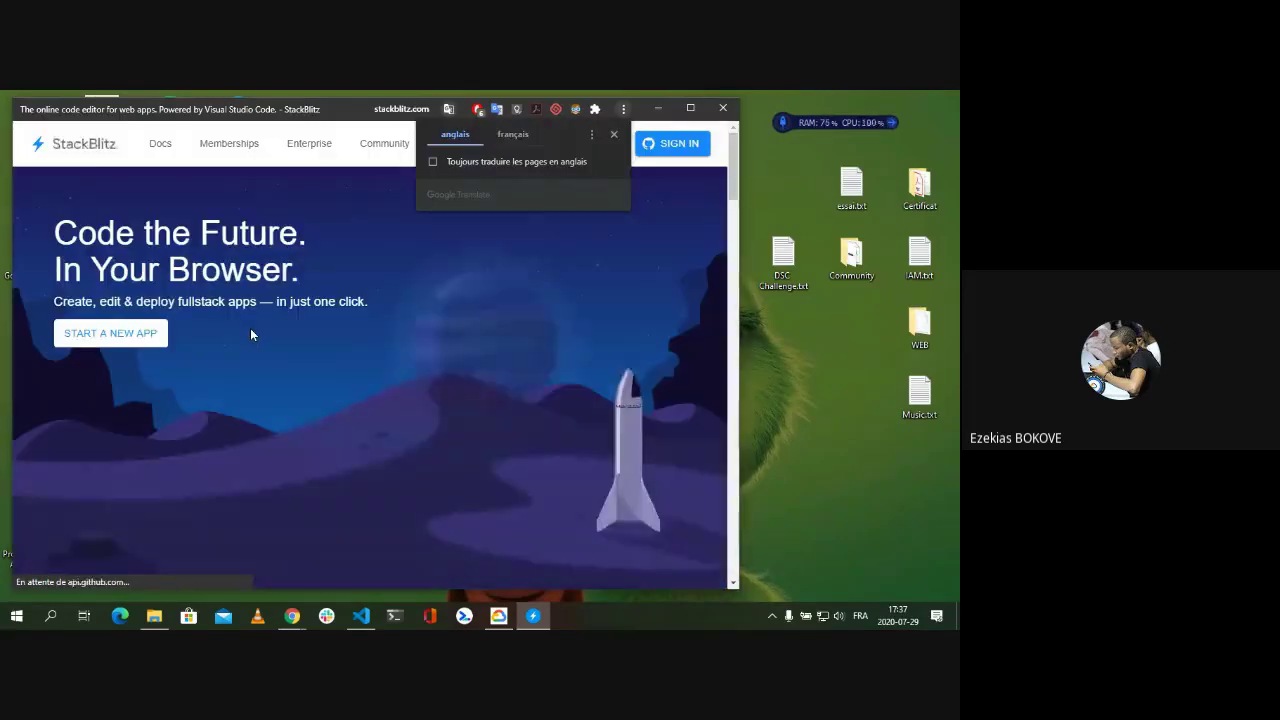
left_click(657, 108)
left_click(657, 108)
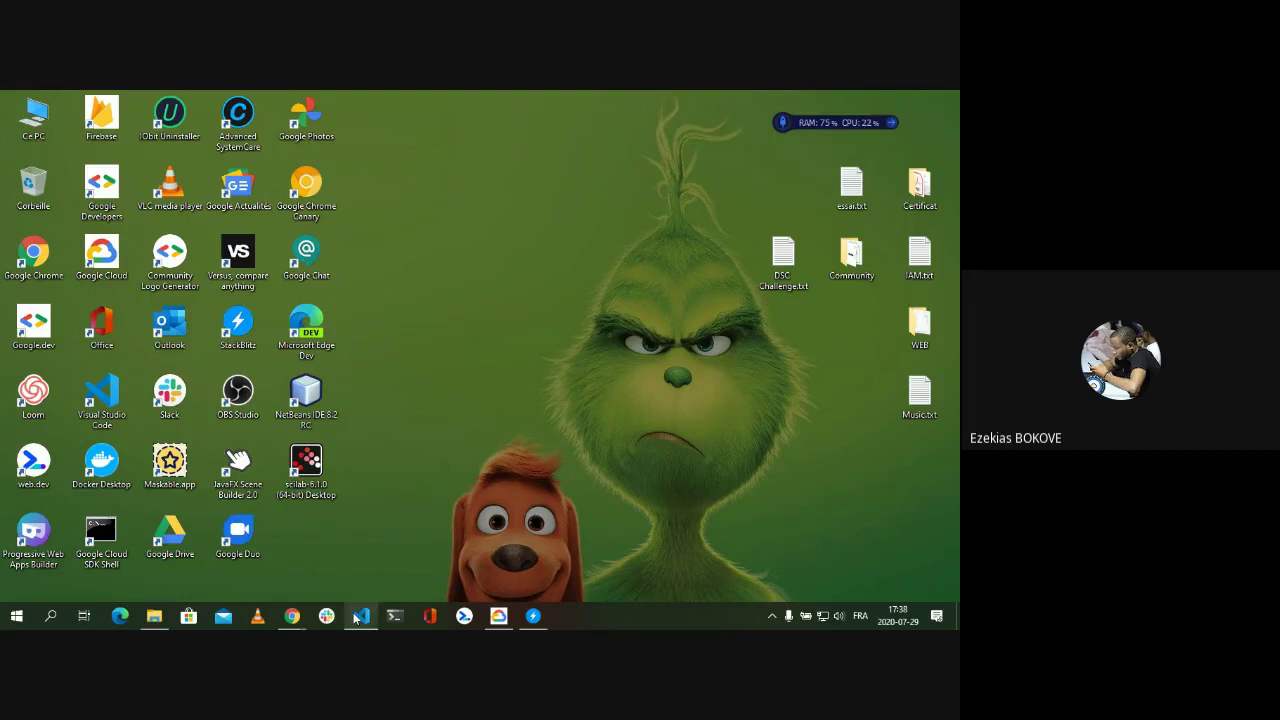
- Switch back to the PWABuilder page in Chrome and set the manifest's background color to Transparent
mouse_move(292, 615)
left_click(268, 582)
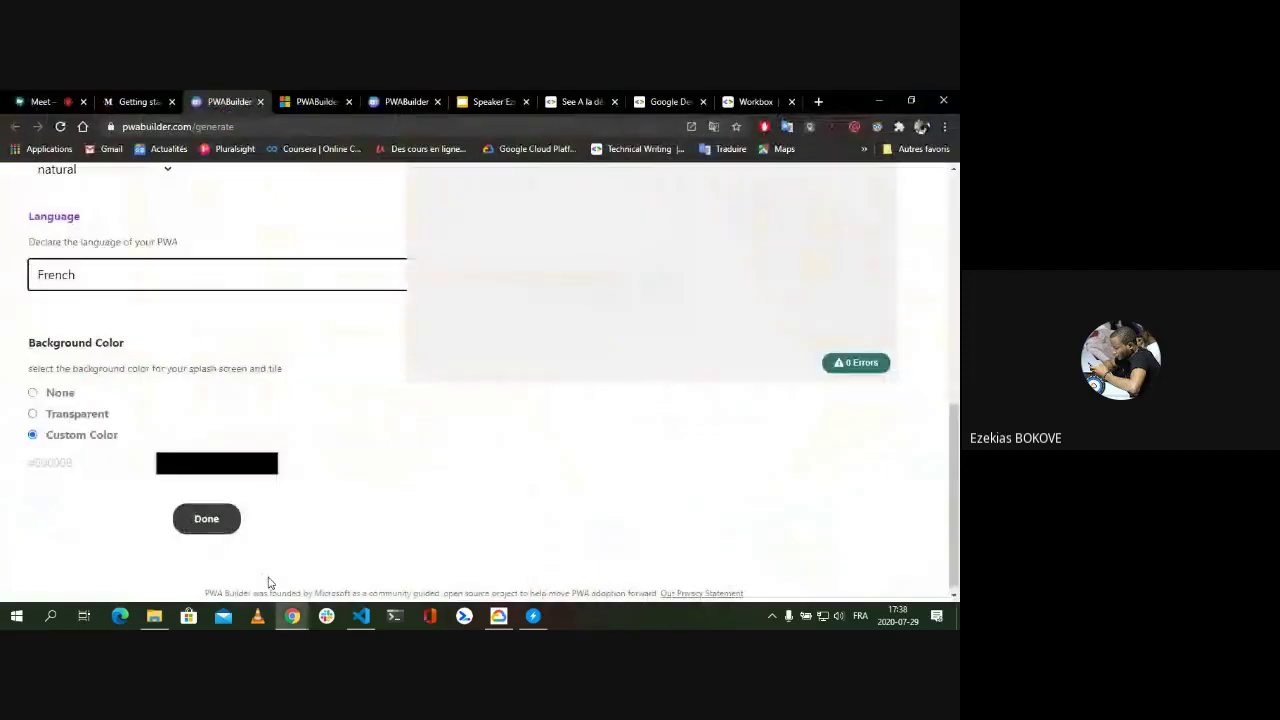
left_click(83, 415)
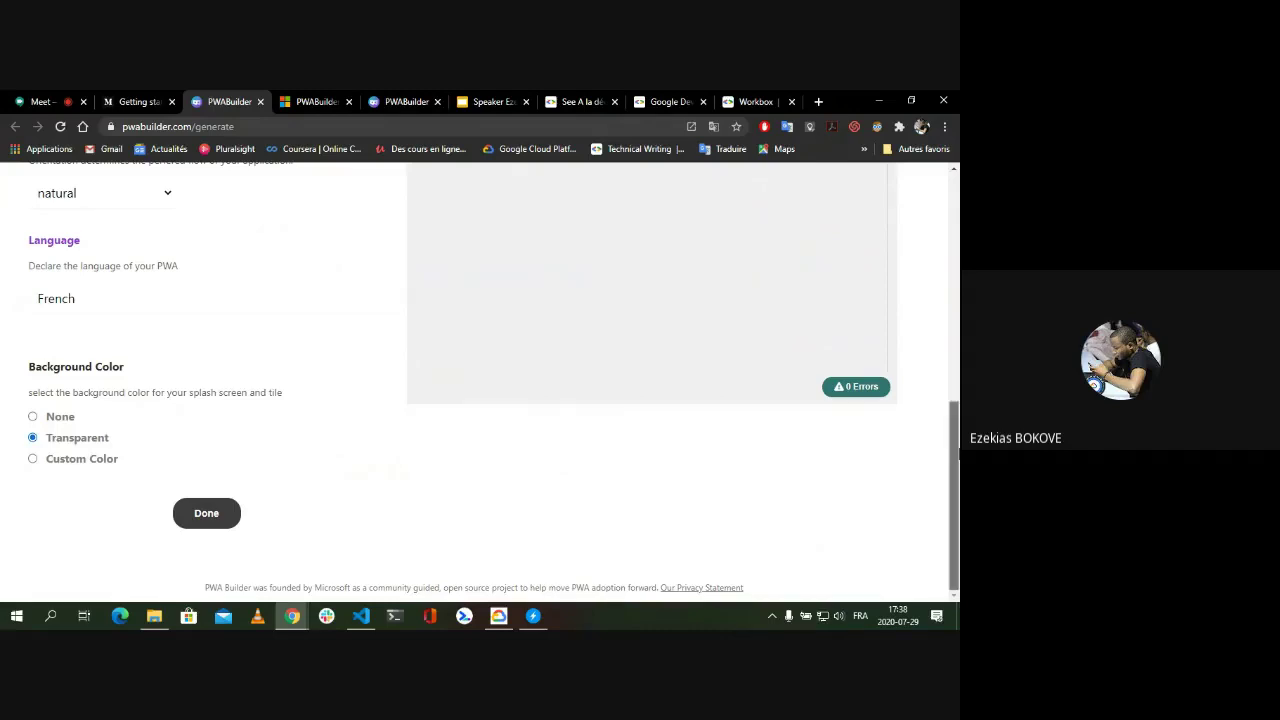
- Switch to Visual Studio Code and open manifest.webmanifest from the website project's public folder
left_click_drag(957, 455, 955, 265)
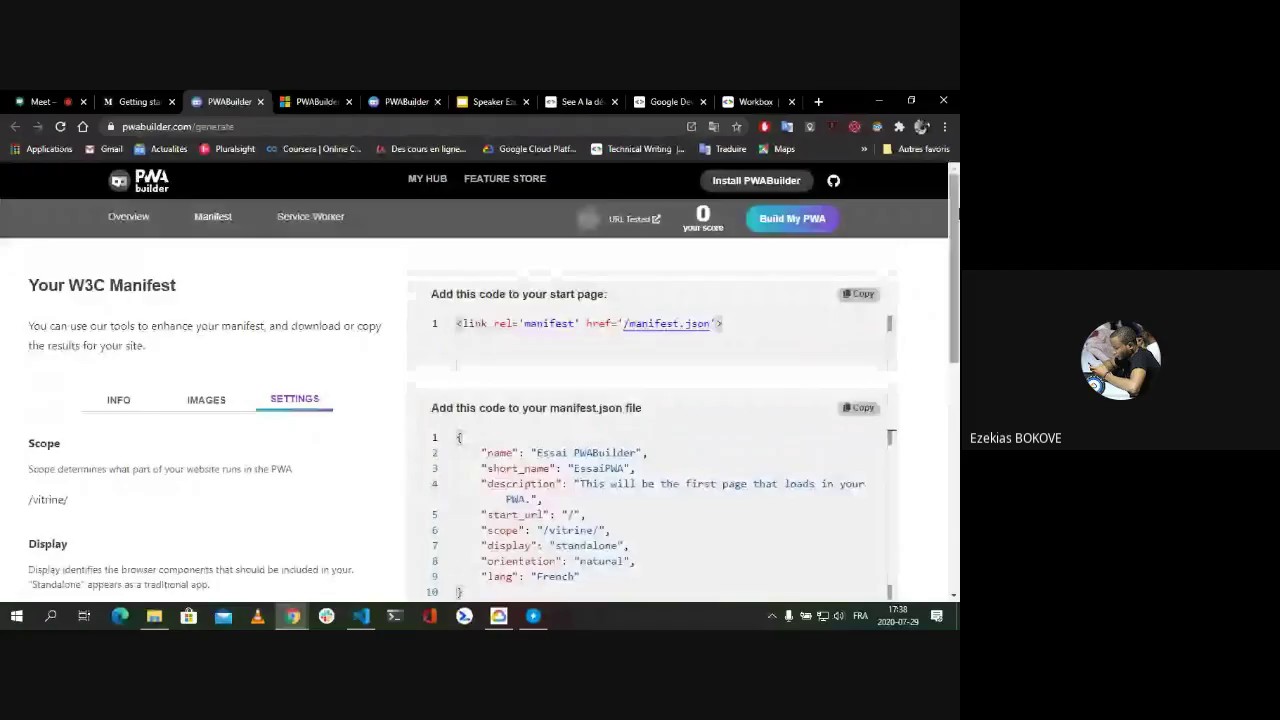
key("alt+Tab")
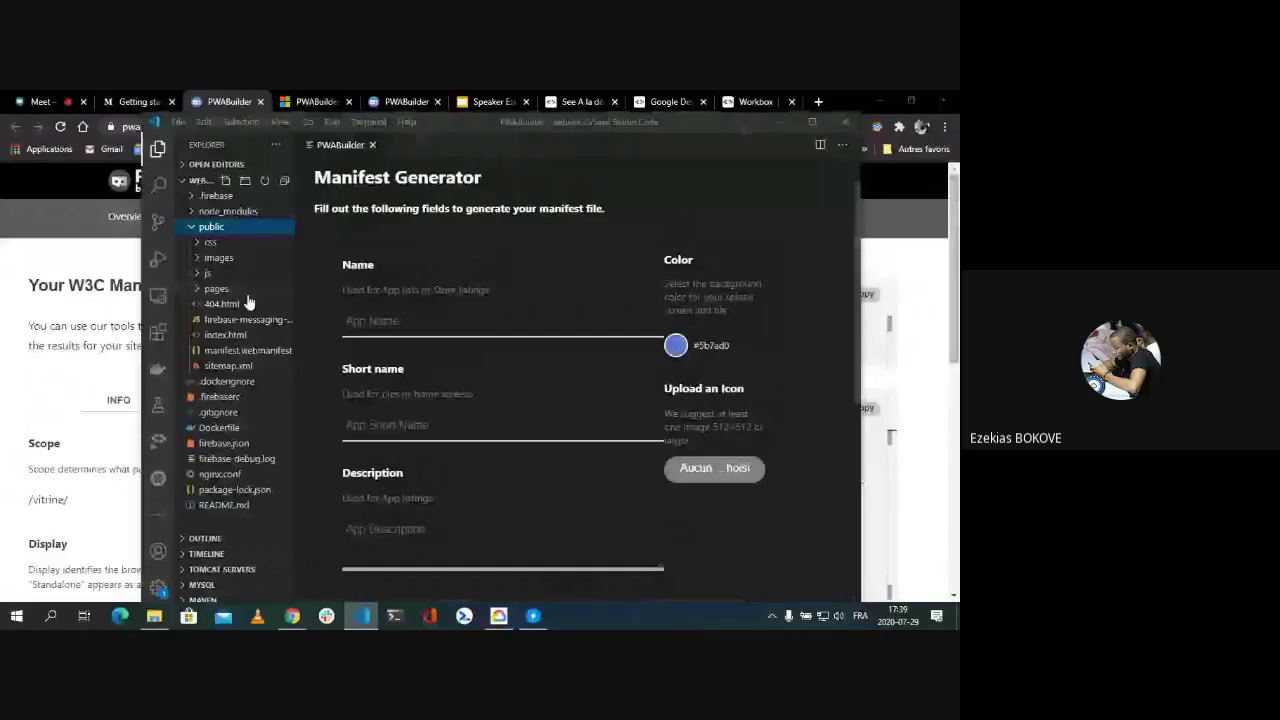
left_click(262, 350)
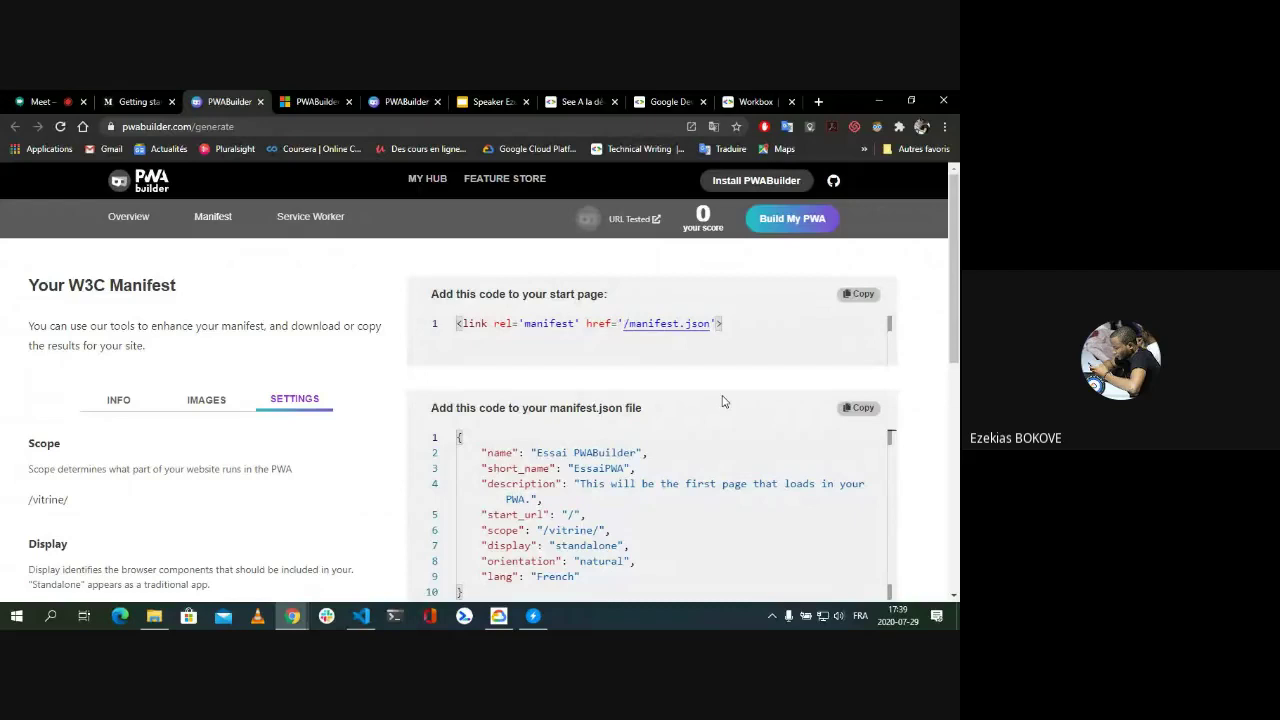
mouse_move(361, 615)
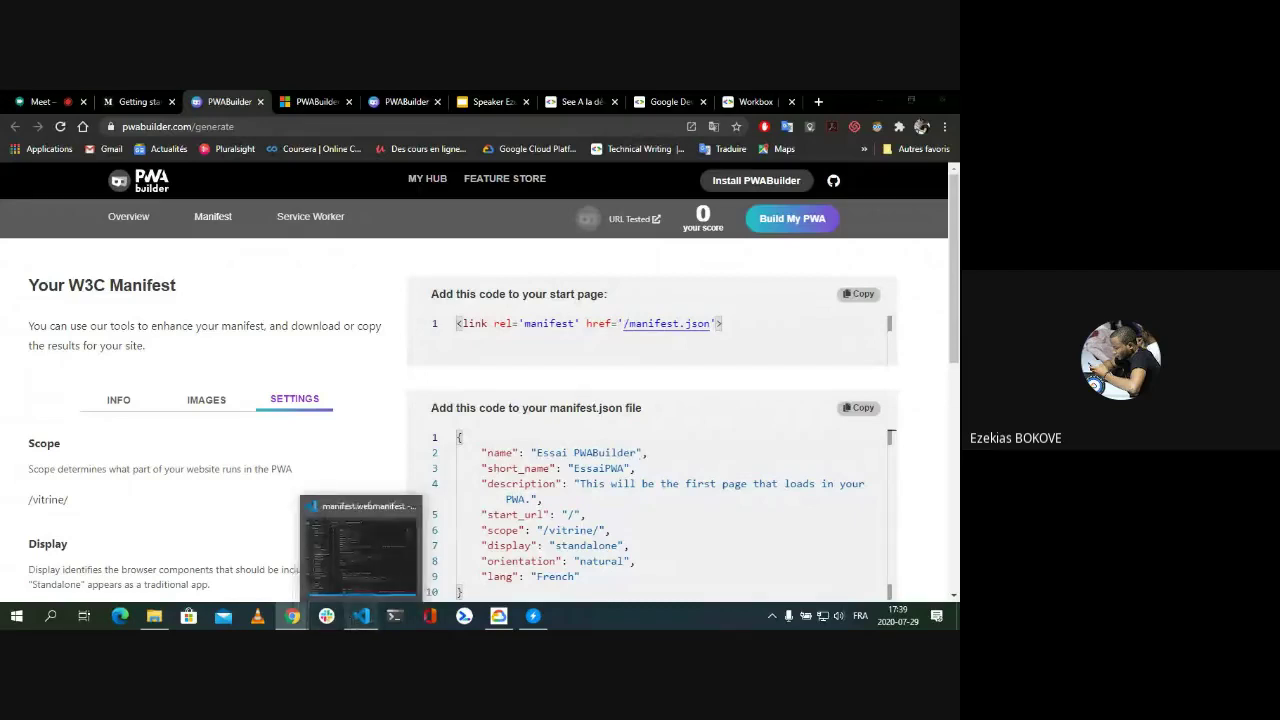
left_click(361, 615)
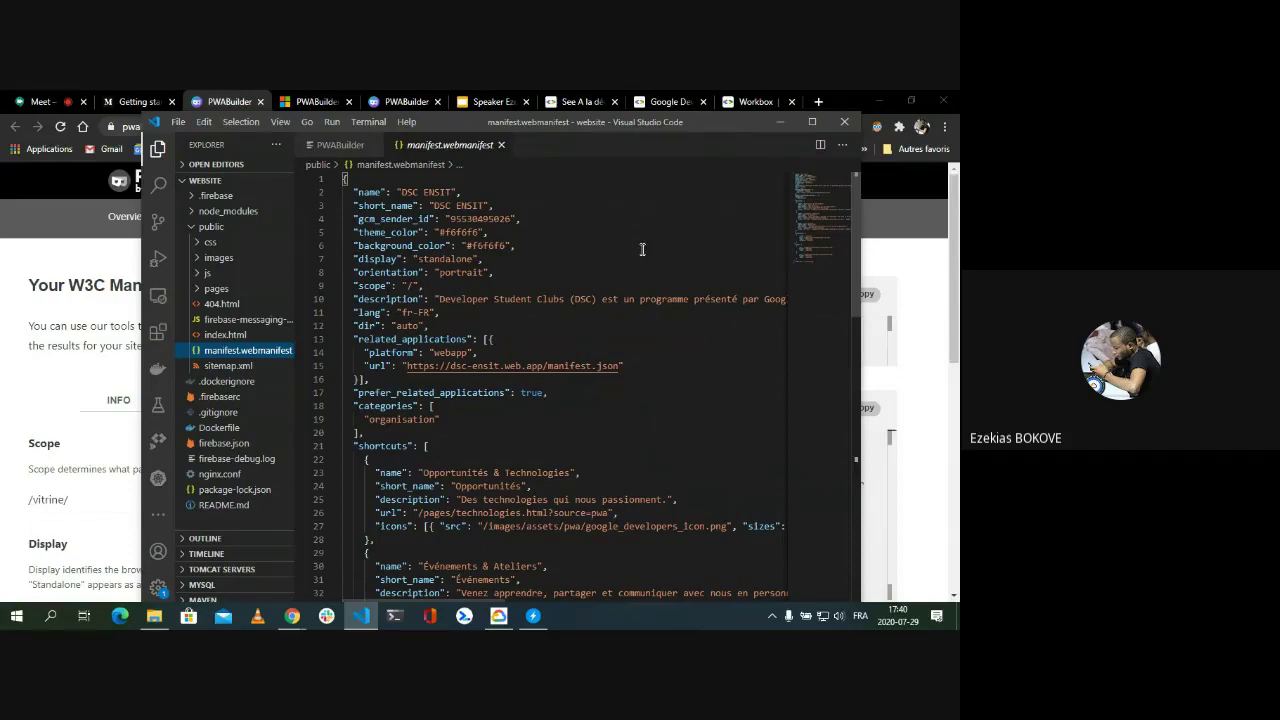
- Compare the generated manifest.json code on the PWABuilder page in Chrome with manifest.webmanifest in Visual Studio Code
left_click(918, 441)
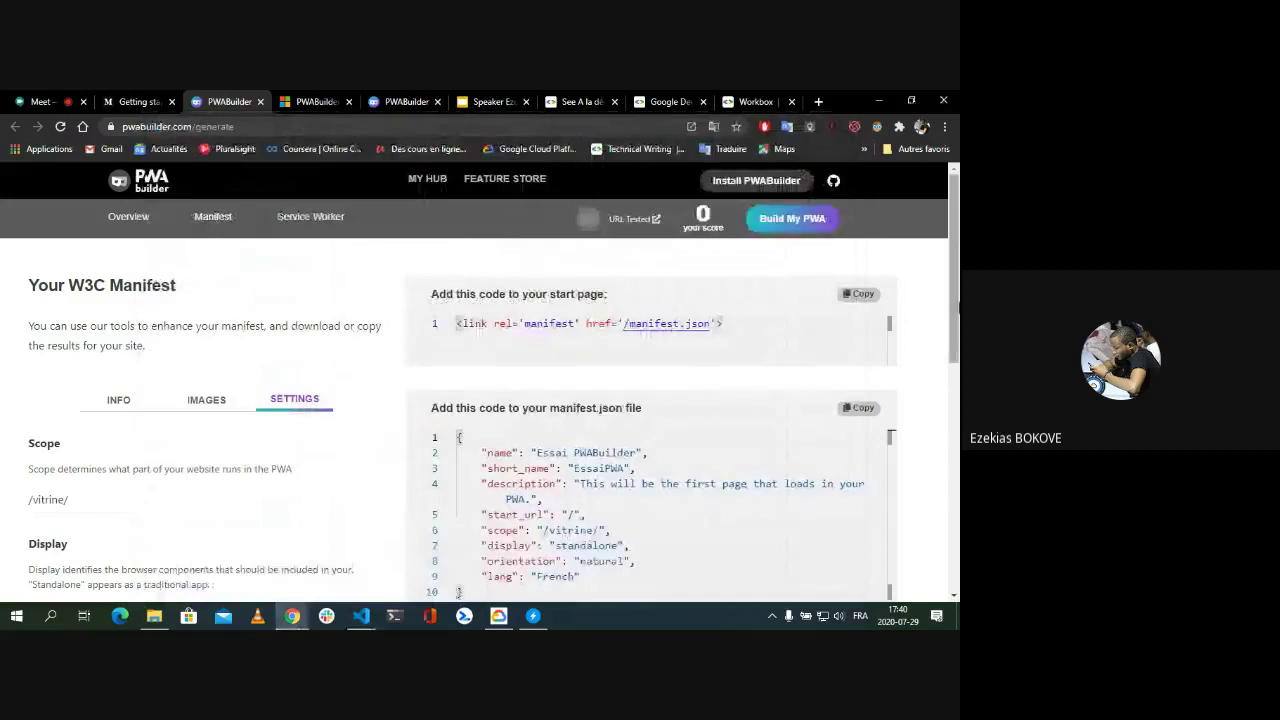
scroll(918, 441, "down", 1)
scroll(907, 221, "down", 1)
scroll(907, 221, "up", 1)
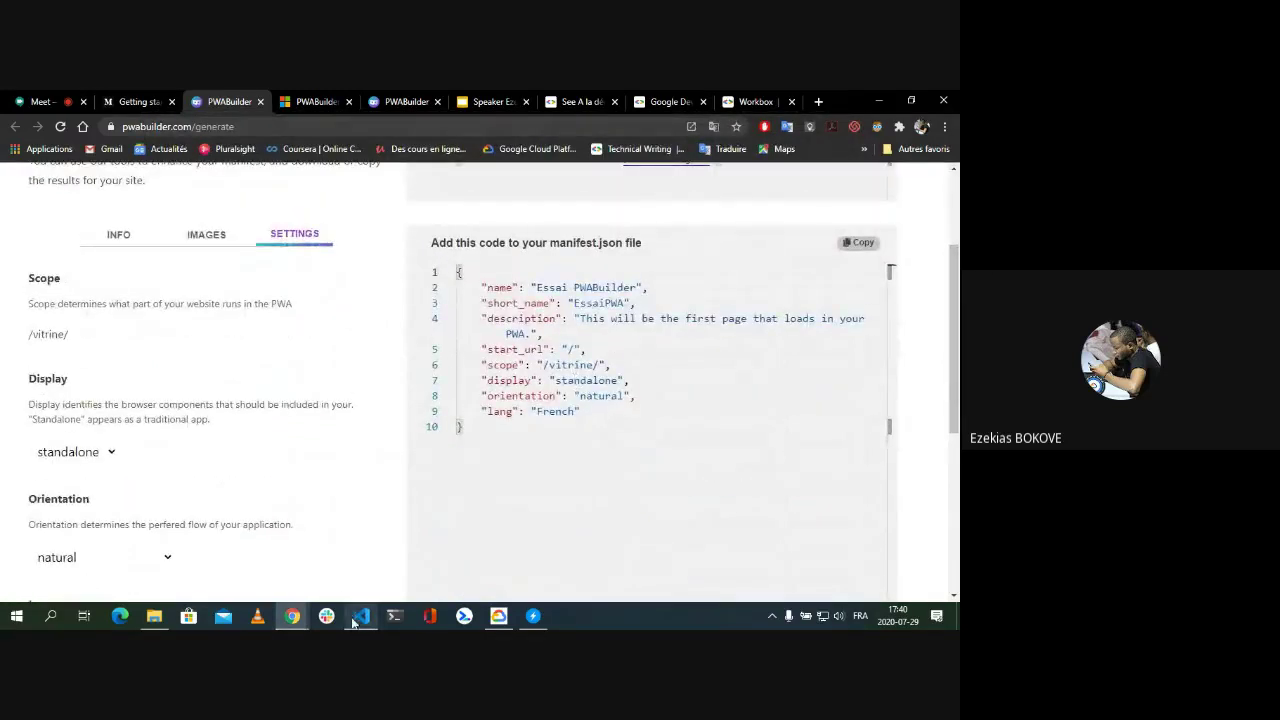
left_click(360, 620)
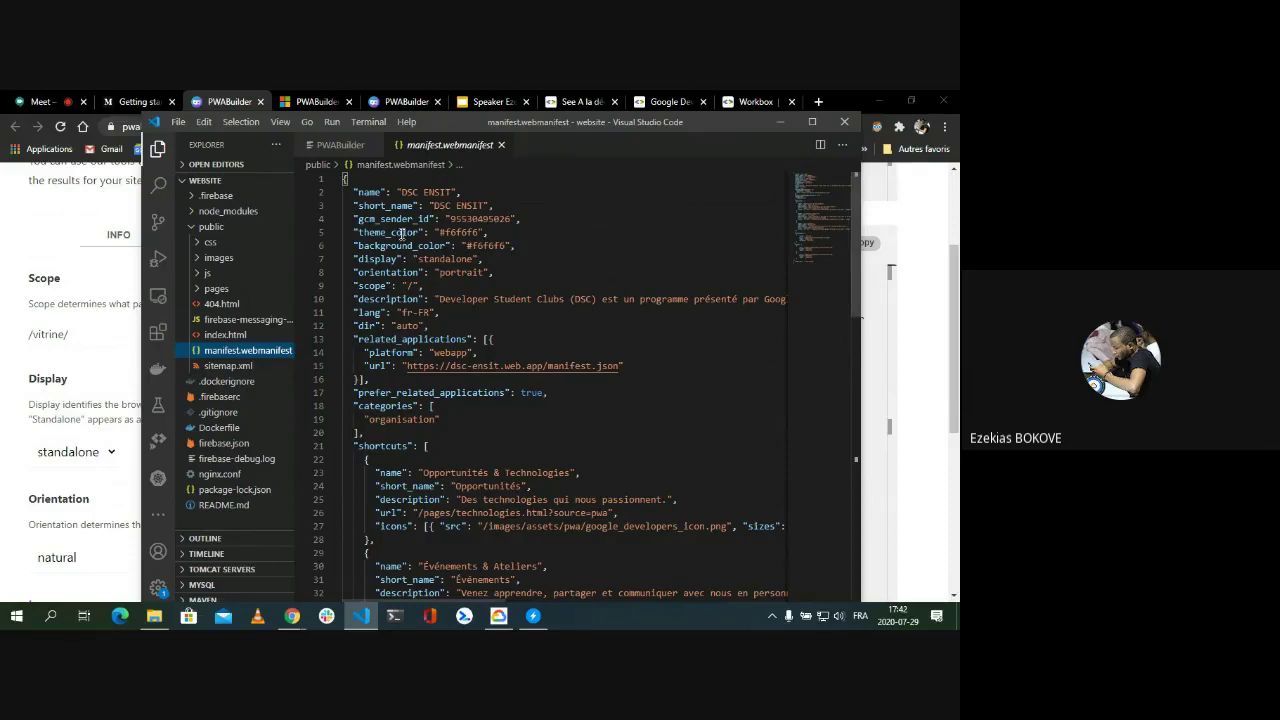
- Bring up the StackBlitz and Google Cloud app windows to compare their title bar colors, and minimize Google Cloud
left_click(534, 618)
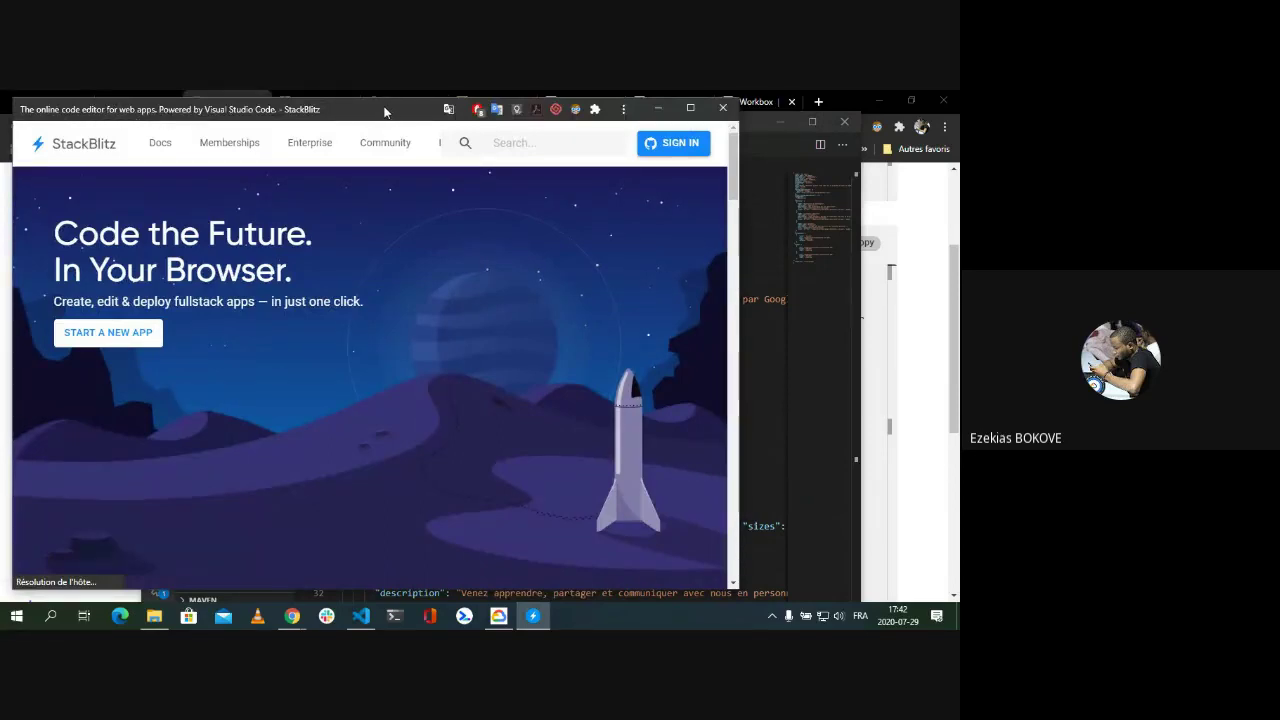
left_click(505, 620)
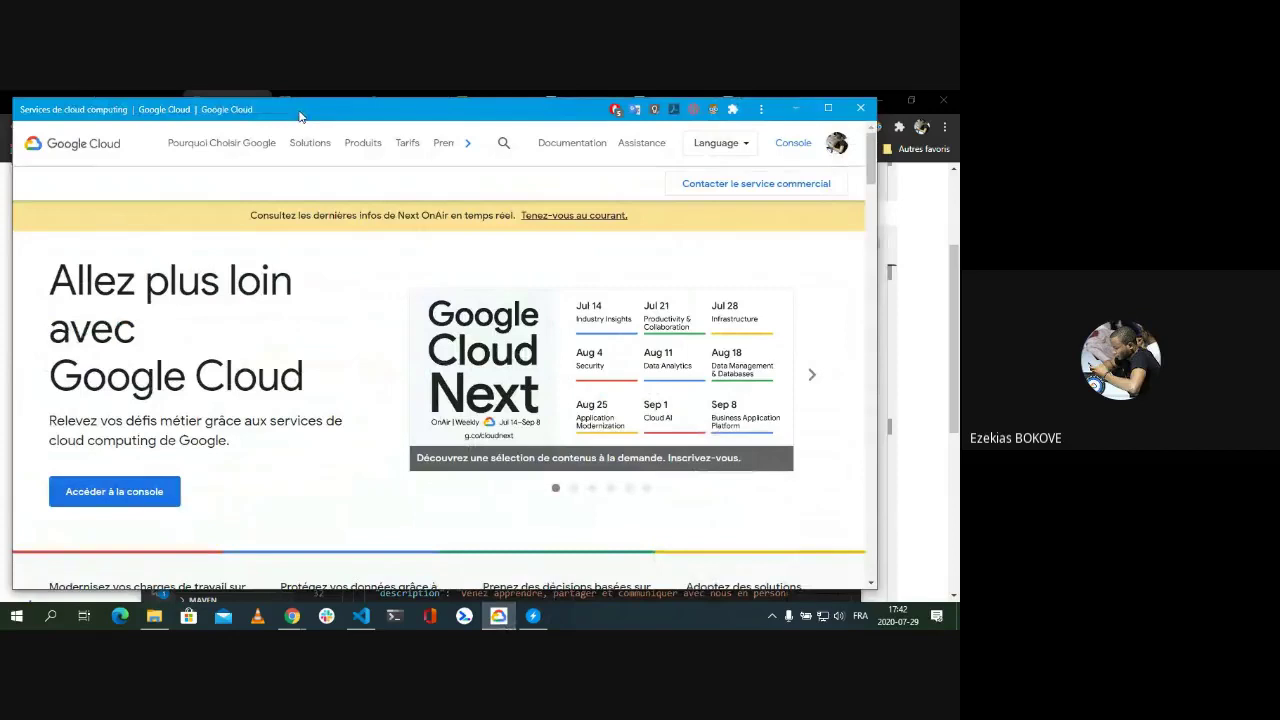
left_click(794, 112)
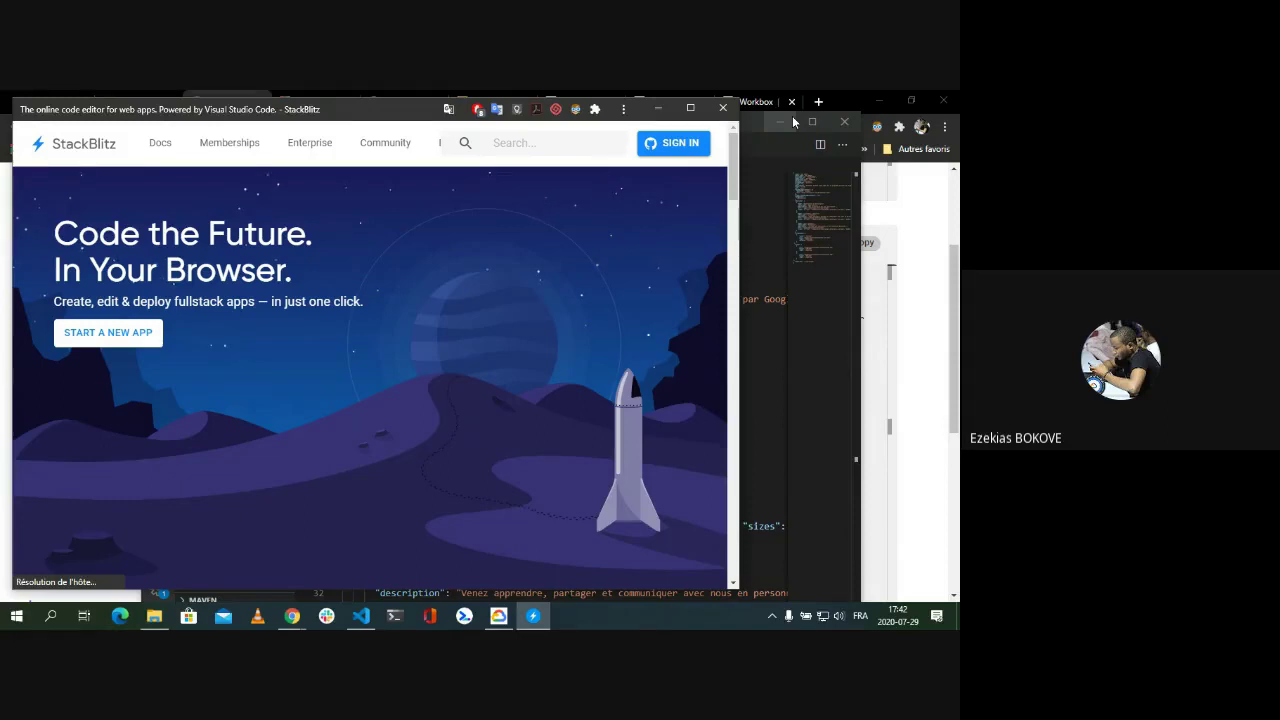
- Switch to the Google Meet call in Chrome and turn the camera on and back off
left_click(55, 89)
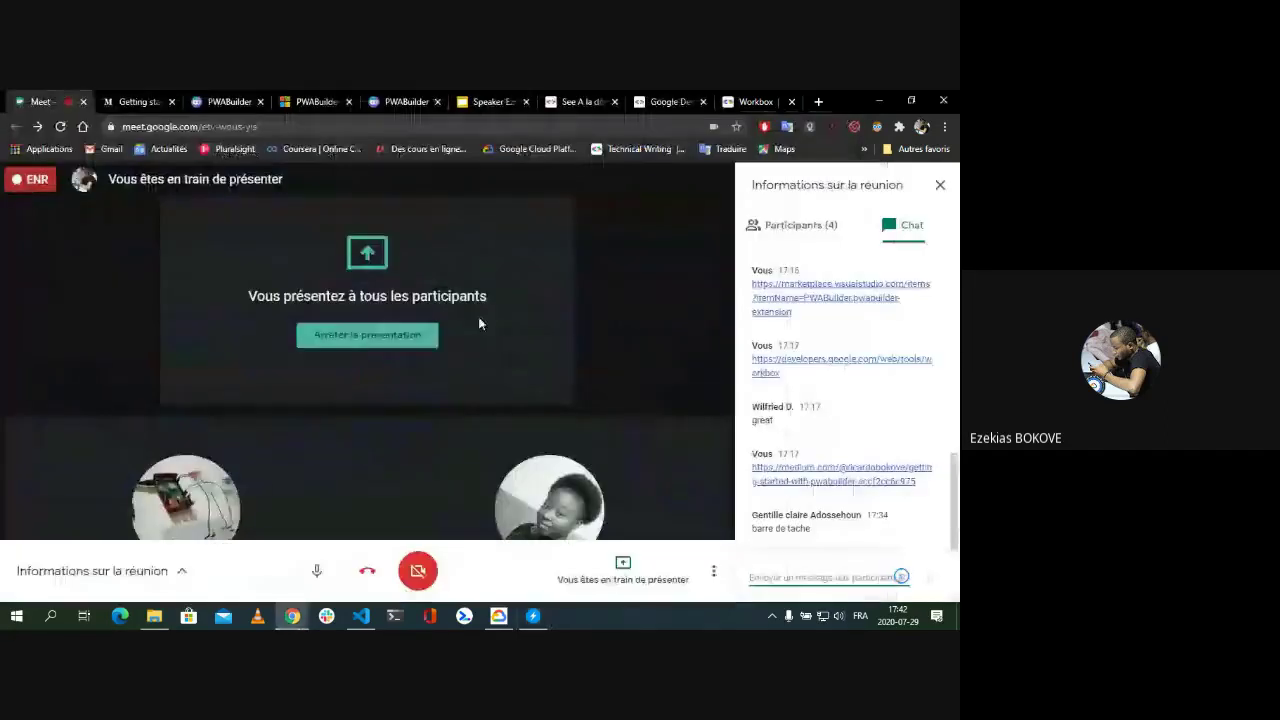
left_click(420, 573)
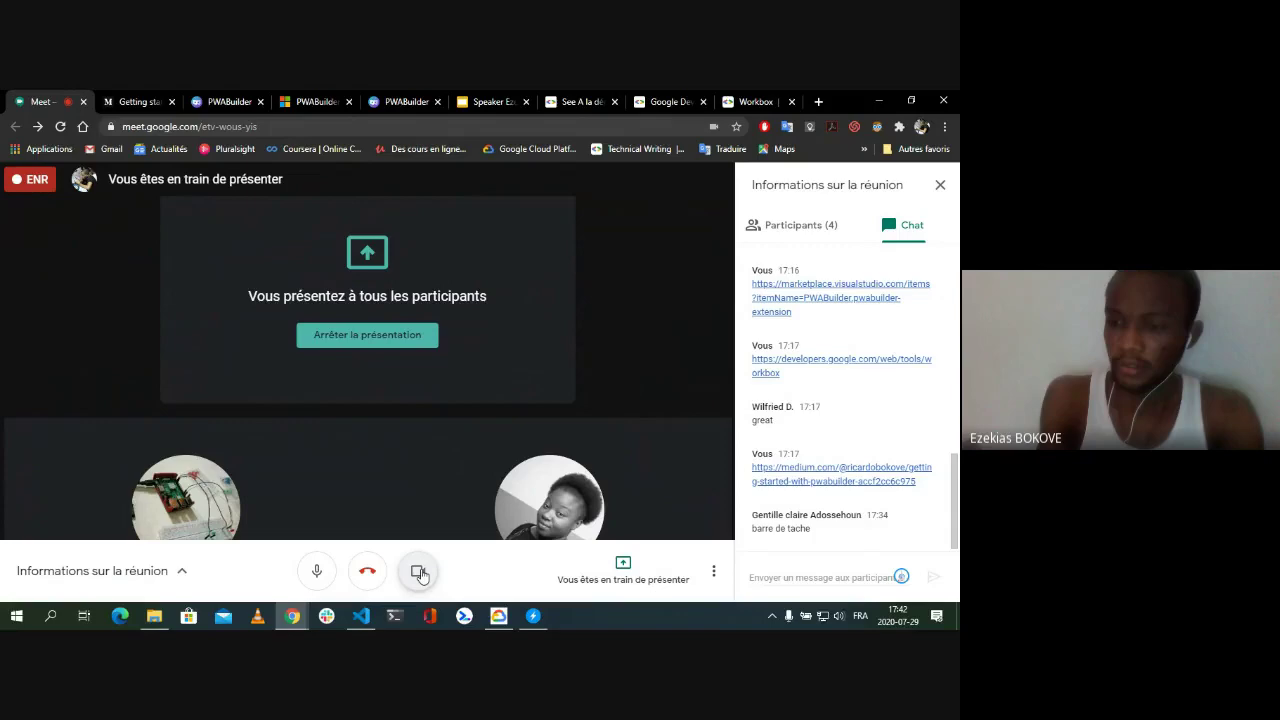
left_click(419, 572)
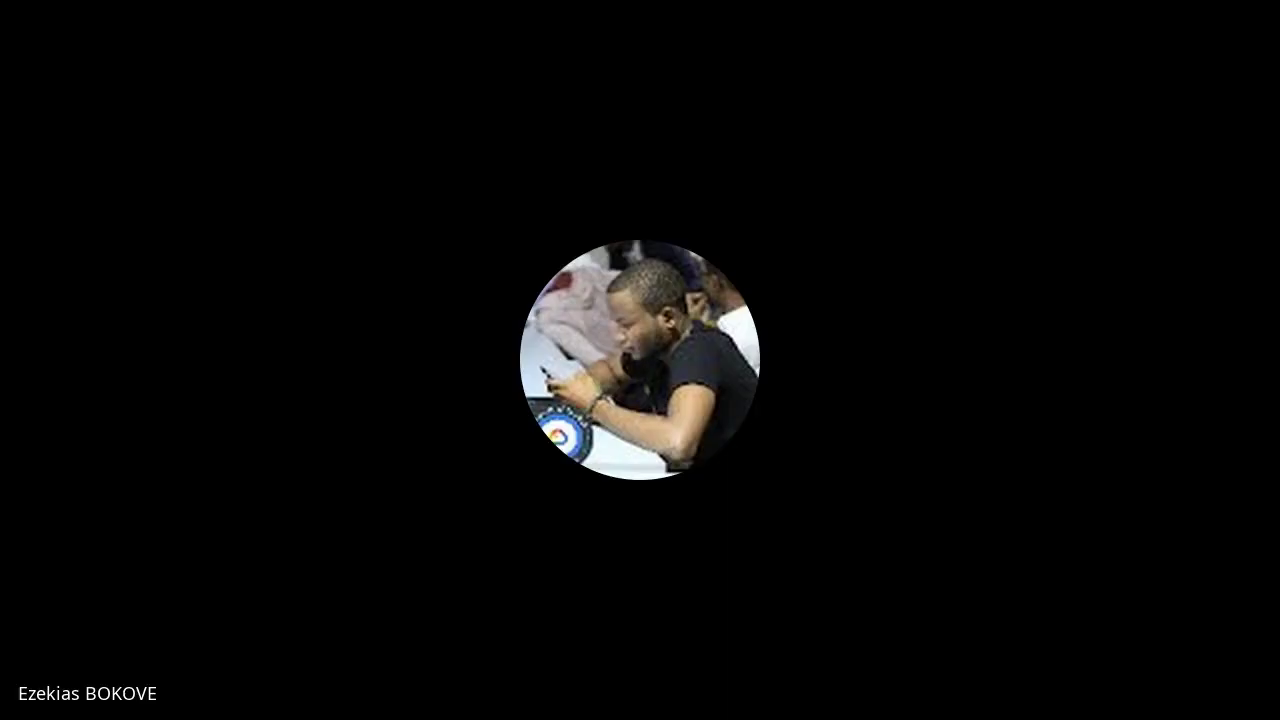